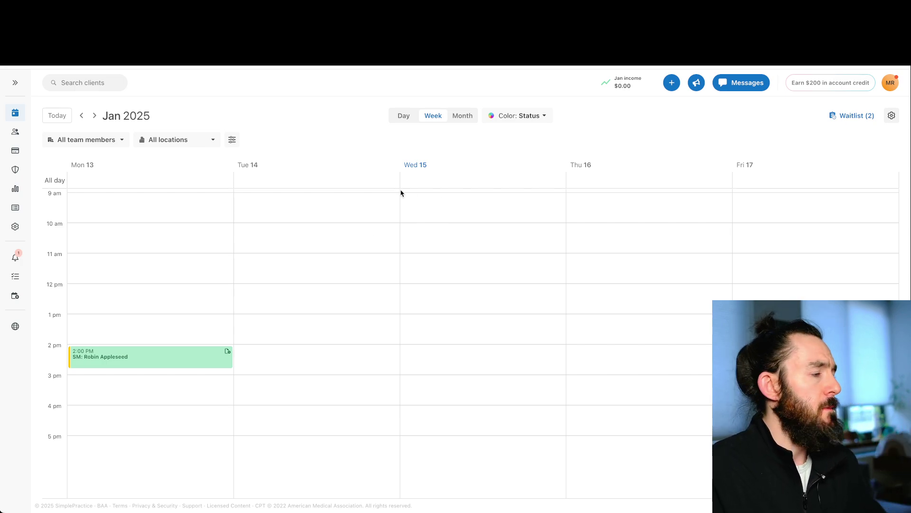
- Go to Settings > Documentation > Template library
click(15, 228)
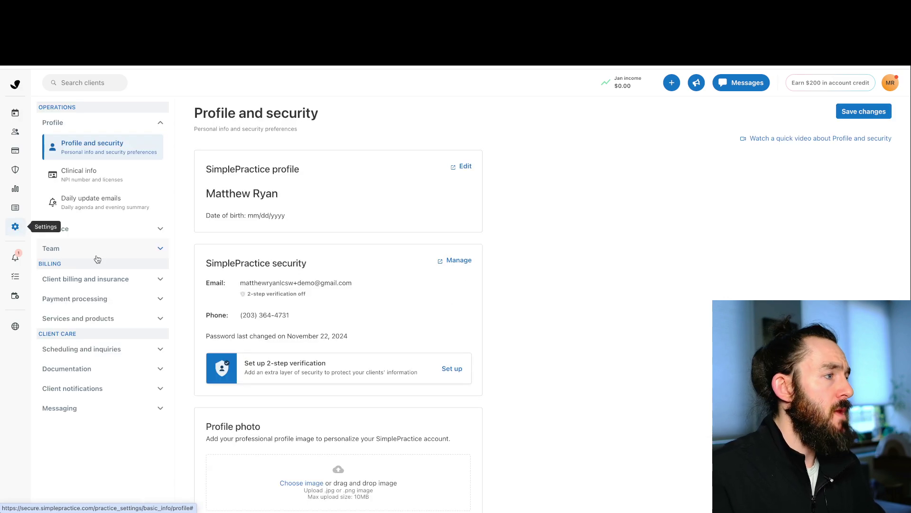
scroll(100, 230, down, 1)
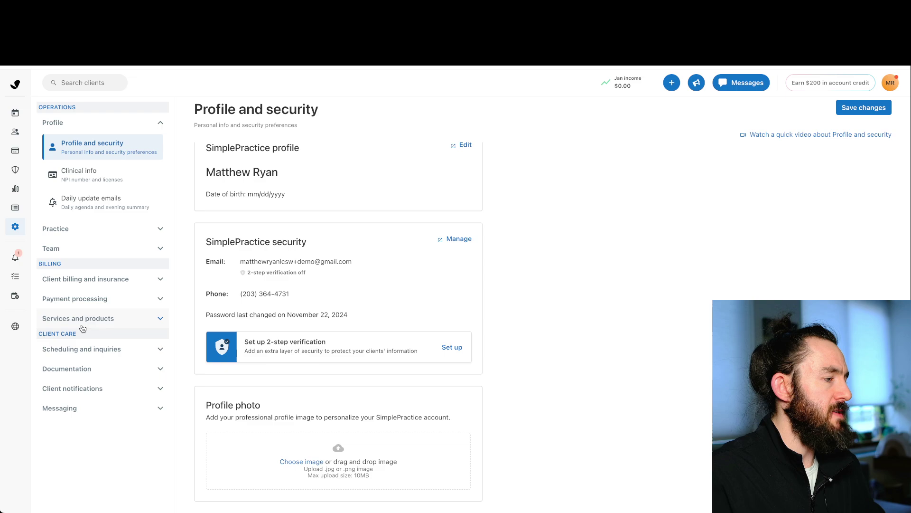
click(78, 371)
scroll(83, 390, down, 1)
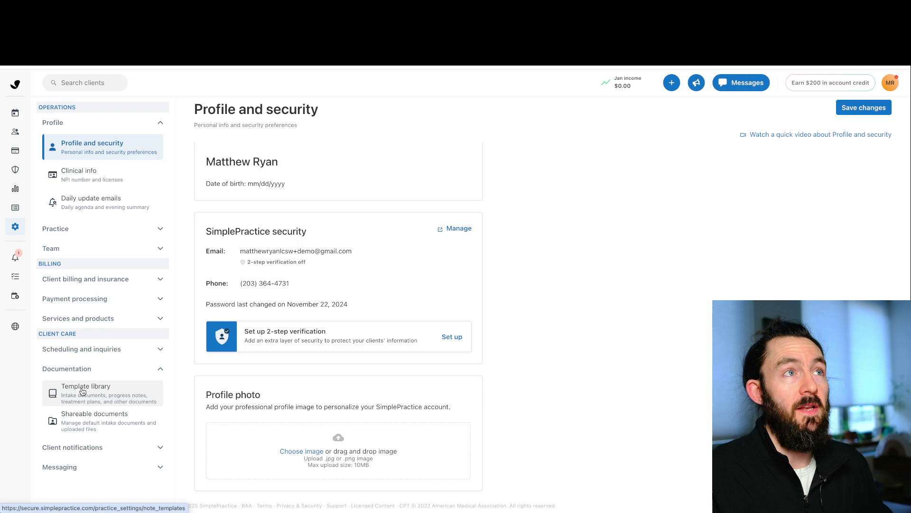
click(82, 390)
scroll(187, 305, down, 2)
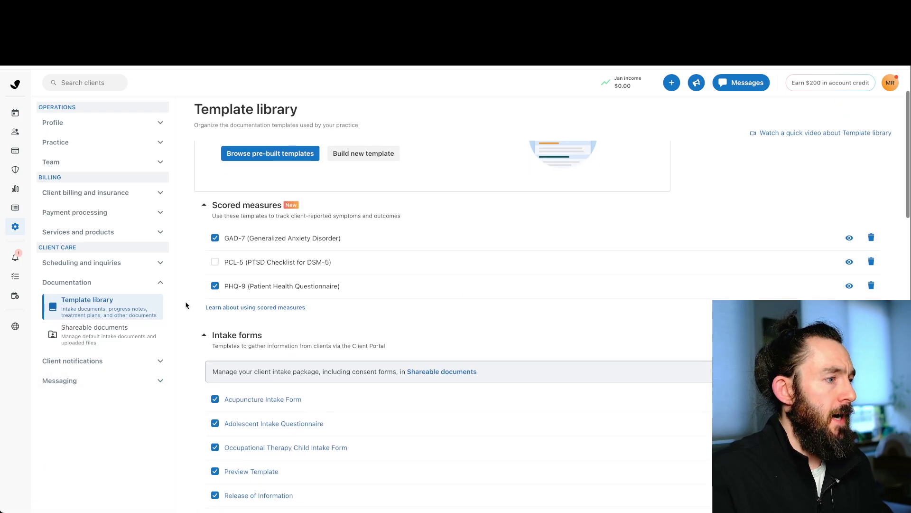
- Collapse and re-expand the Scored measures section, then scroll through the library
click(204, 204)
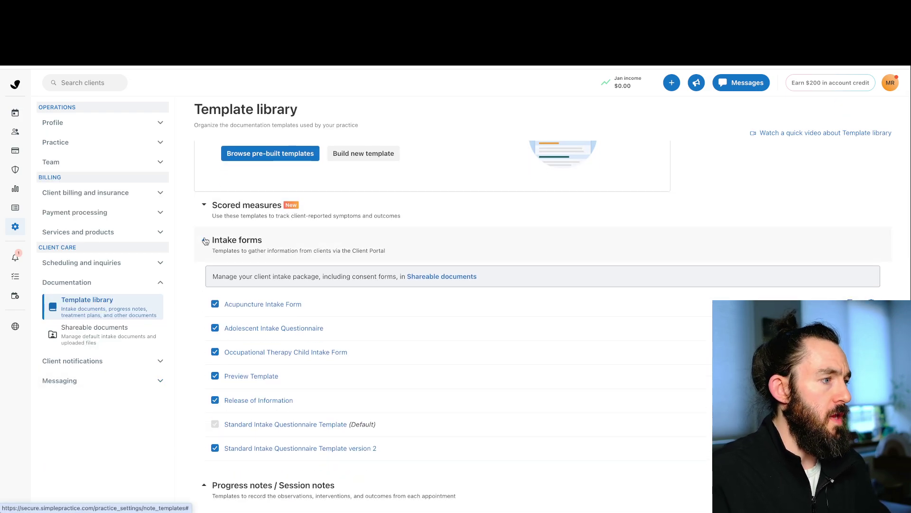
click(204, 205)
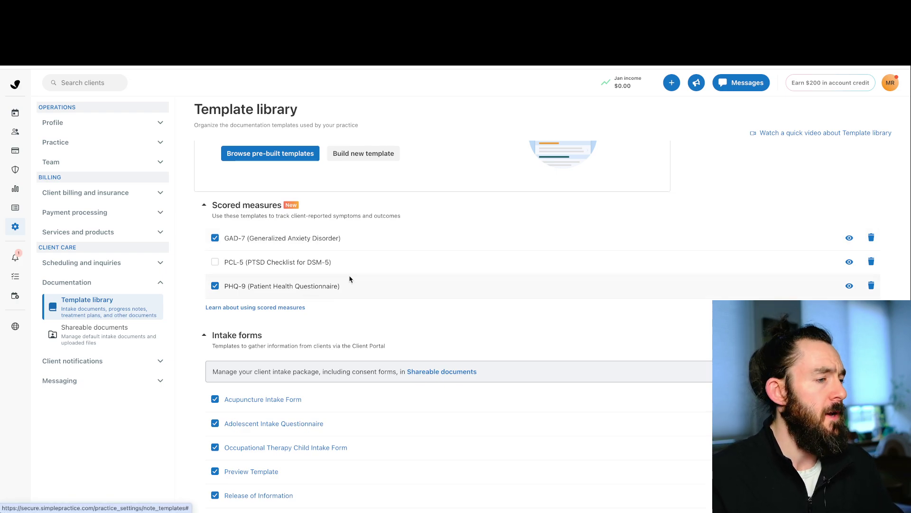
scroll(356, 261, down, 2)
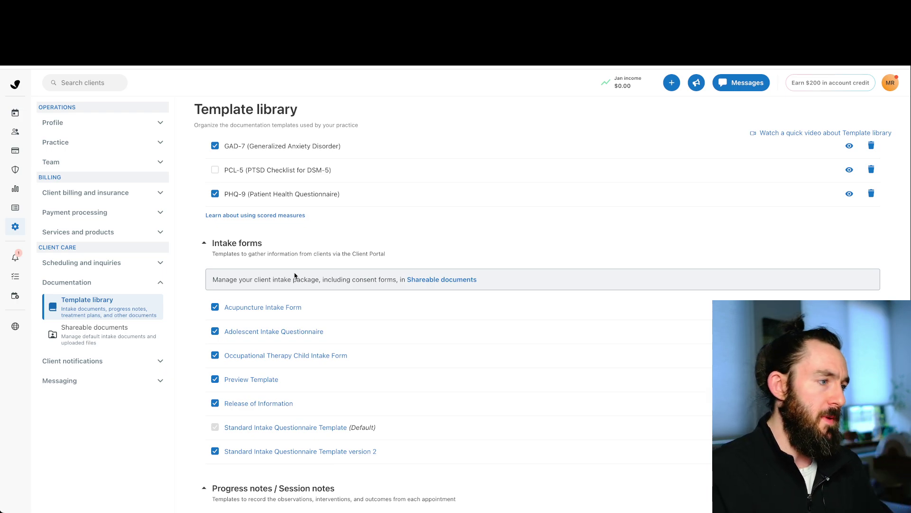
scroll(295, 275, down, 5)
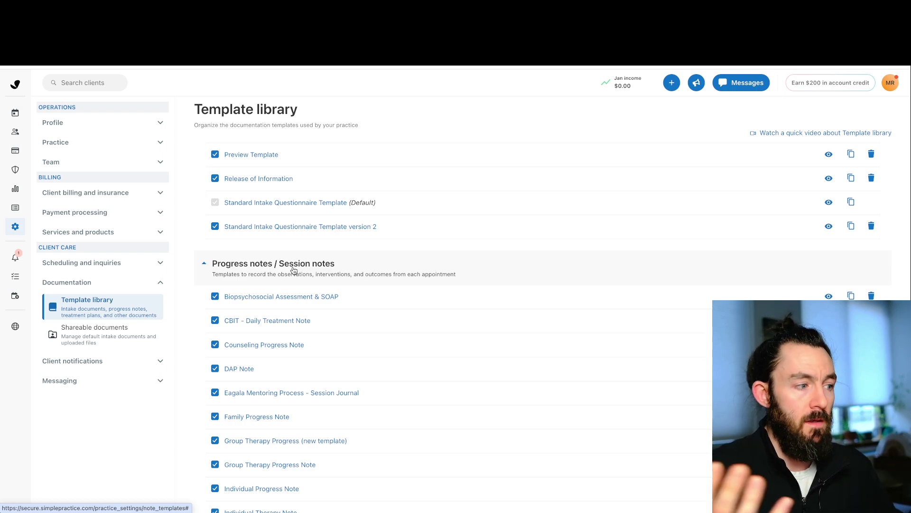
scroll(293, 269, down, 2)
scroll(293, 270, down, 7)
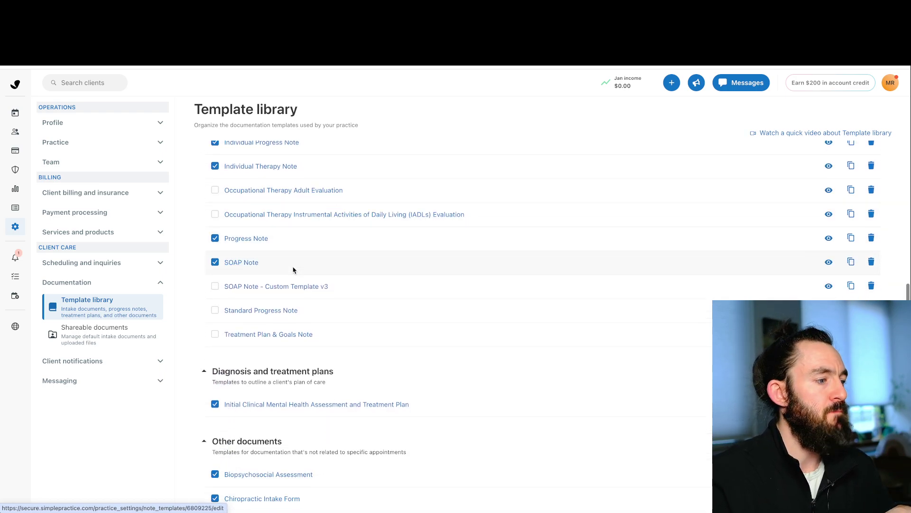
scroll(305, 277, down, 2)
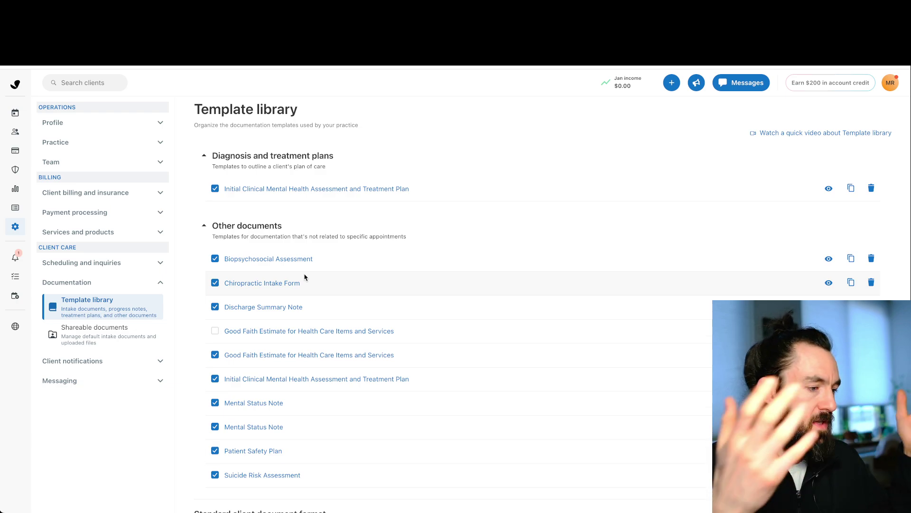
scroll(303, 290, down, 1)
scroll(303, 295, down, 1)
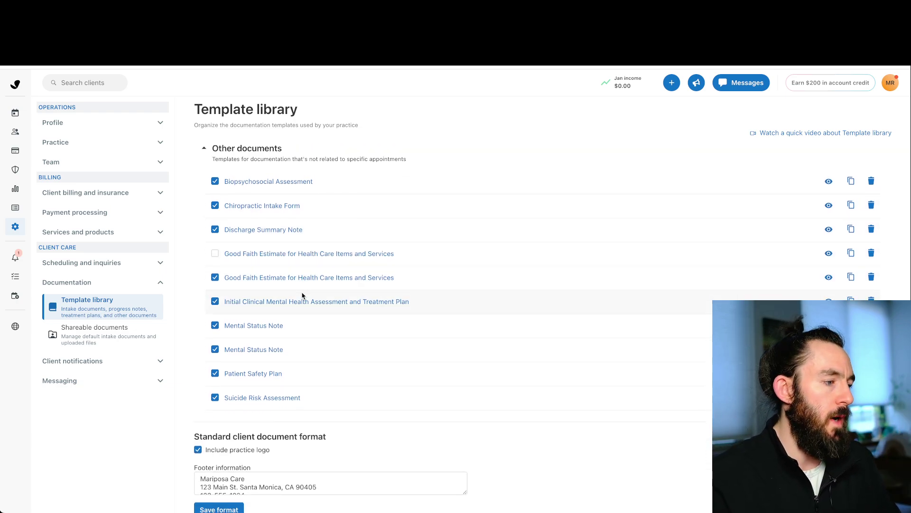
scroll(303, 295, up, 8)
scroll(302, 295, down, 3)
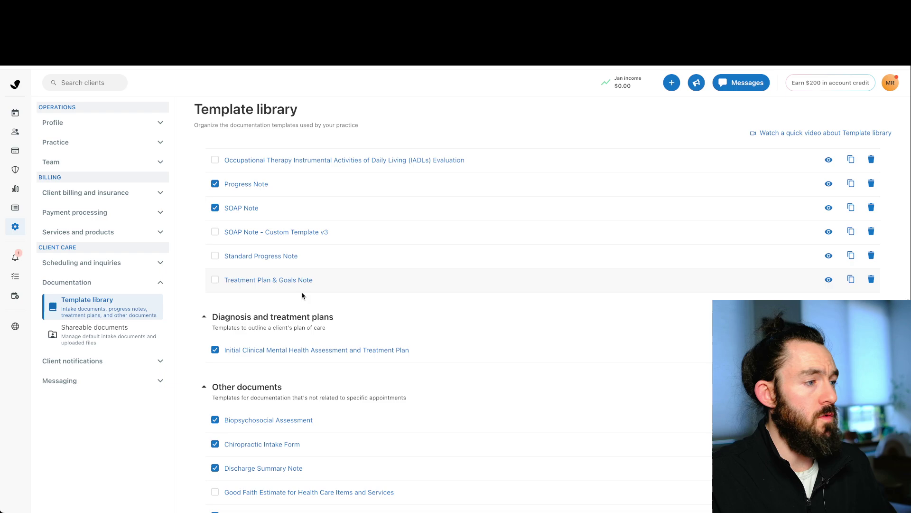
scroll(302, 295, up, 10)
scroll(302, 295, up, 2)
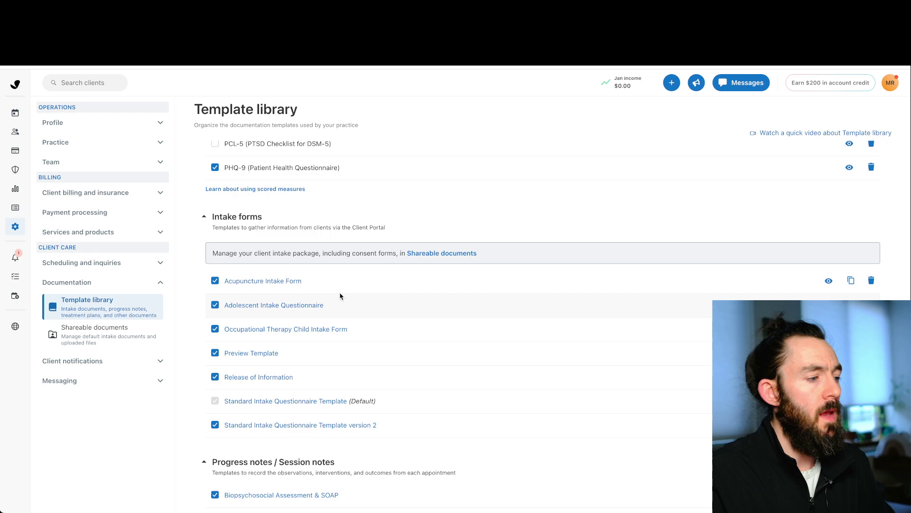
scroll(342, 296, down, 2)
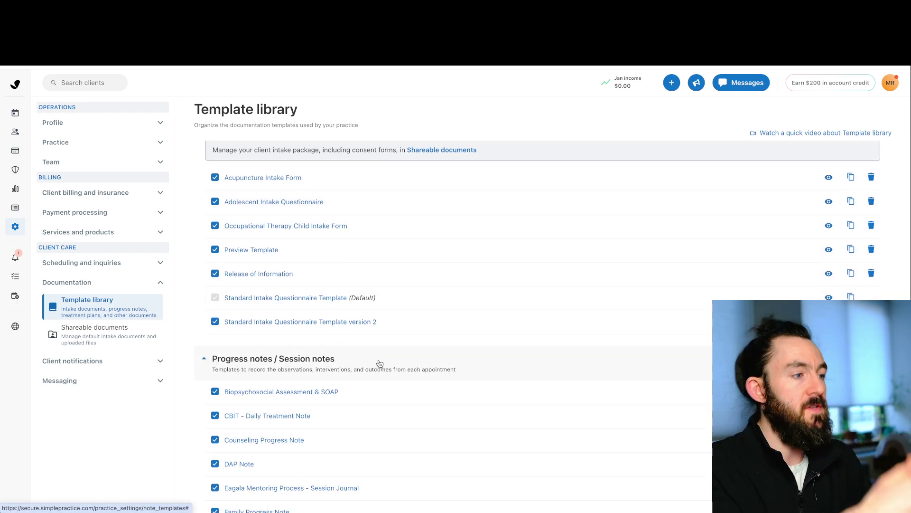
scroll(385, 357, down, 1)
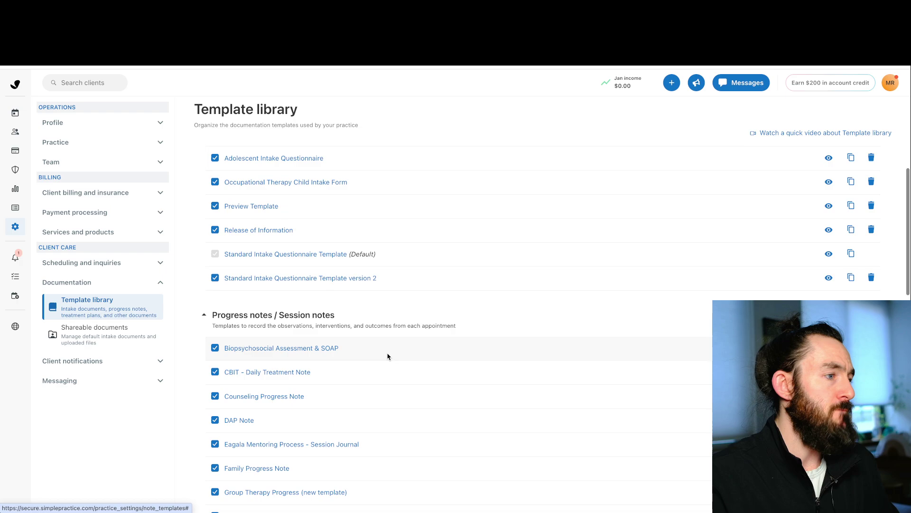
scroll(388, 355, up, 3)
scroll(388, 356, up, 1)
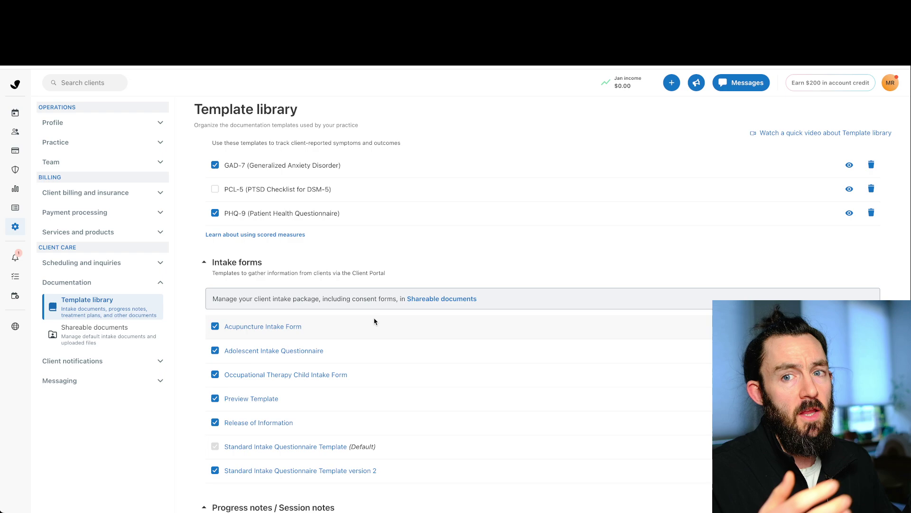
scroll(364, 376, down, 3)
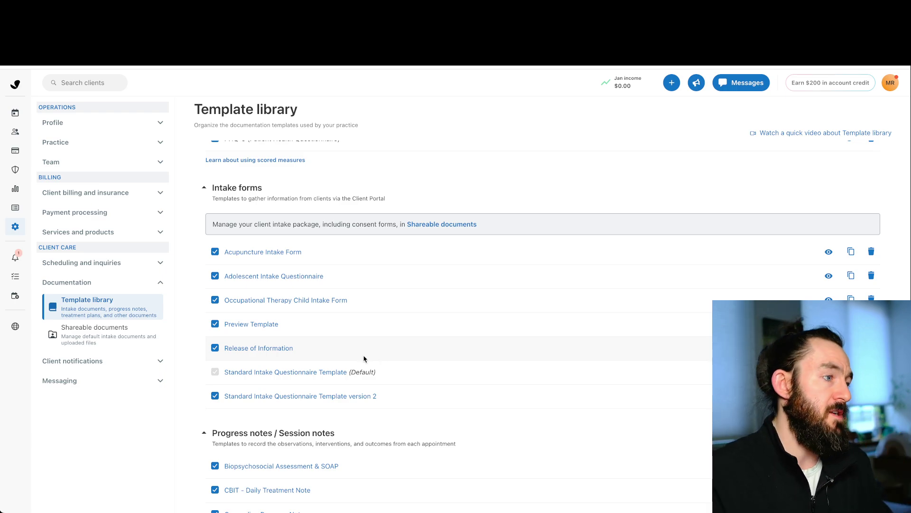
scroll(365, 359, up, 5)
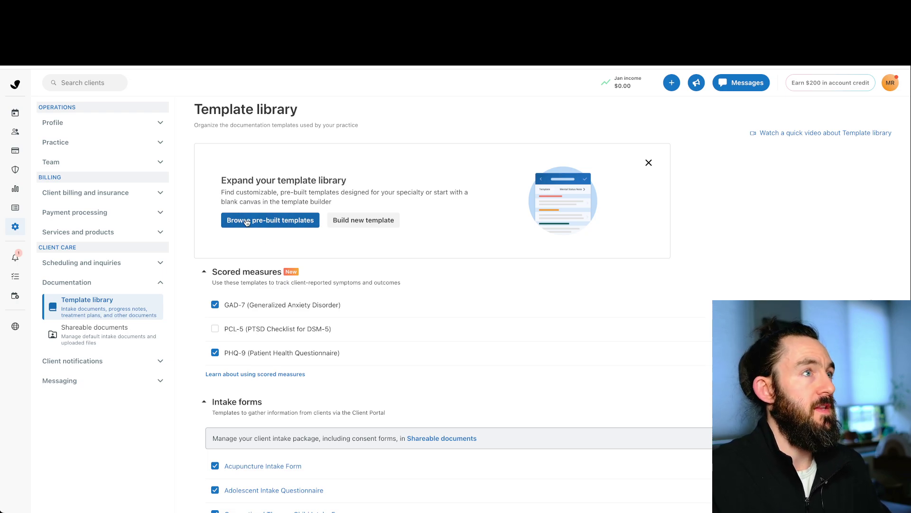
- Build a new template with name 'Progress Note' and display name 'Progress Note'
click(372, 224)
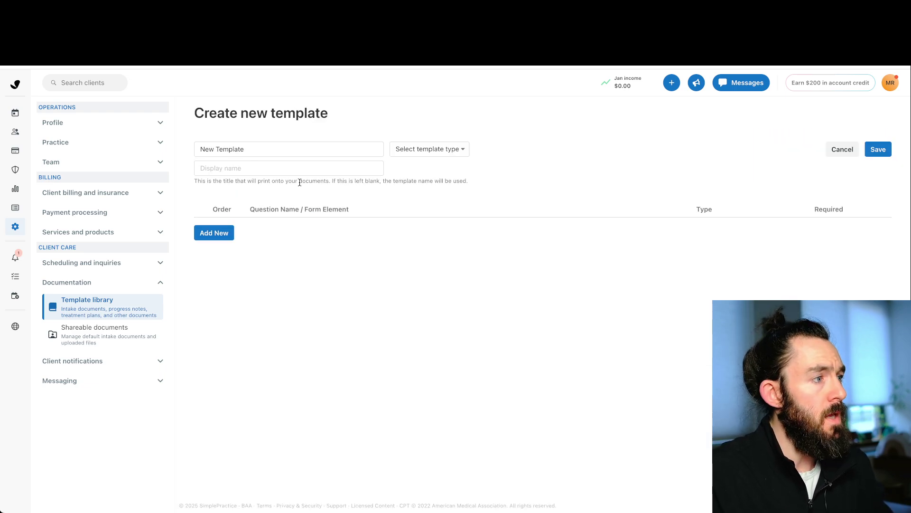
triple_click(258, 150)
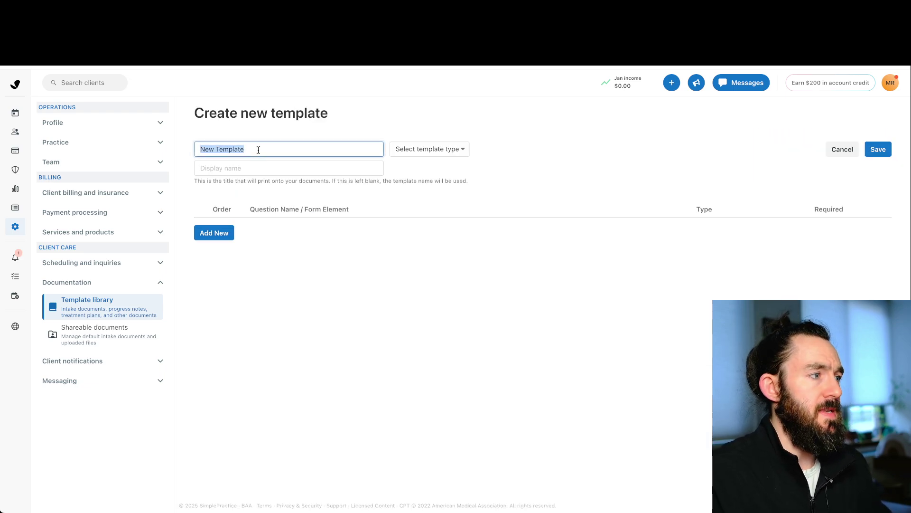
text(Prog)
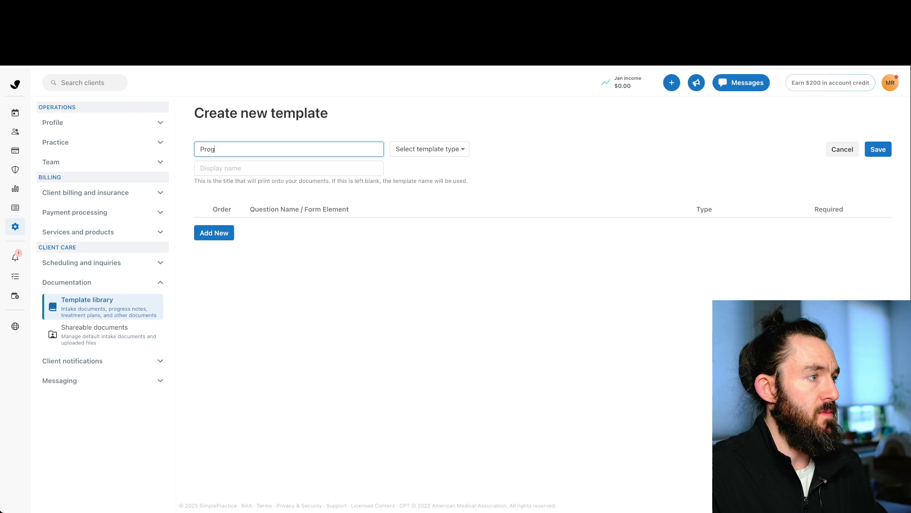
text(ress Note)
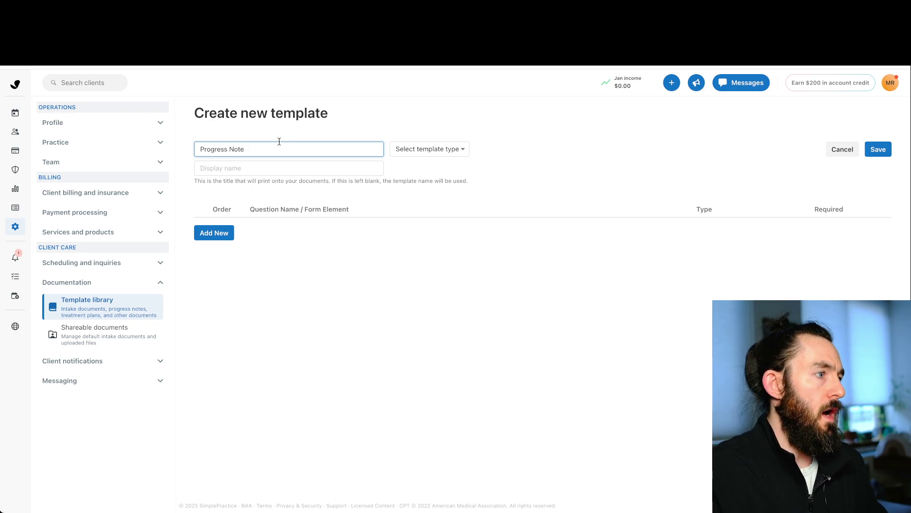
click(260, 169)
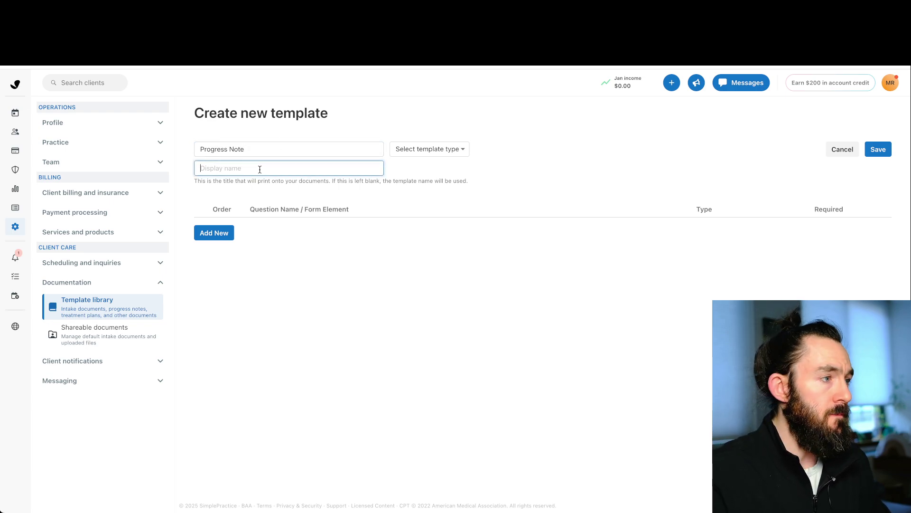
text(Progress )
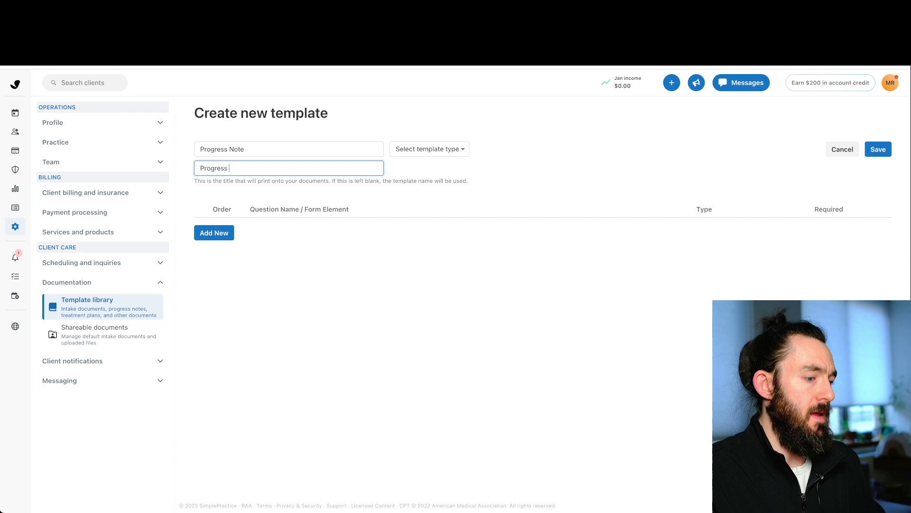
text(Note)
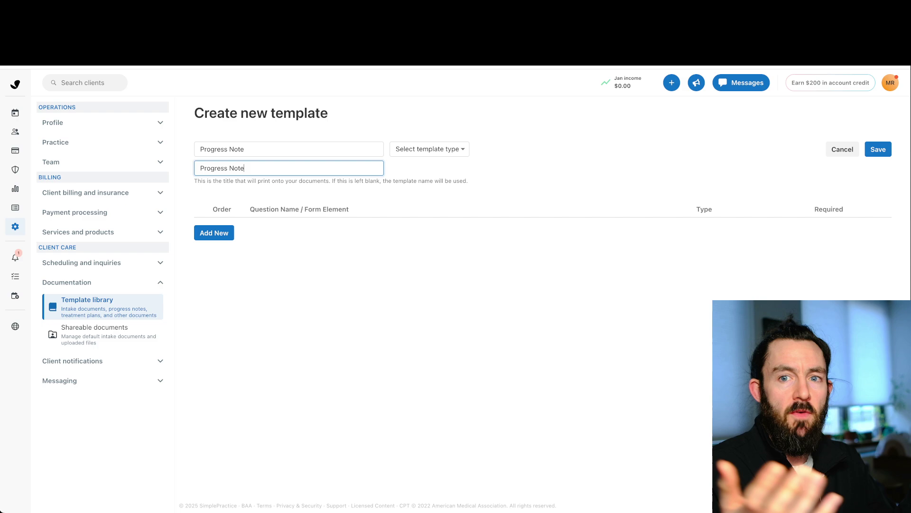
click(503, 189)
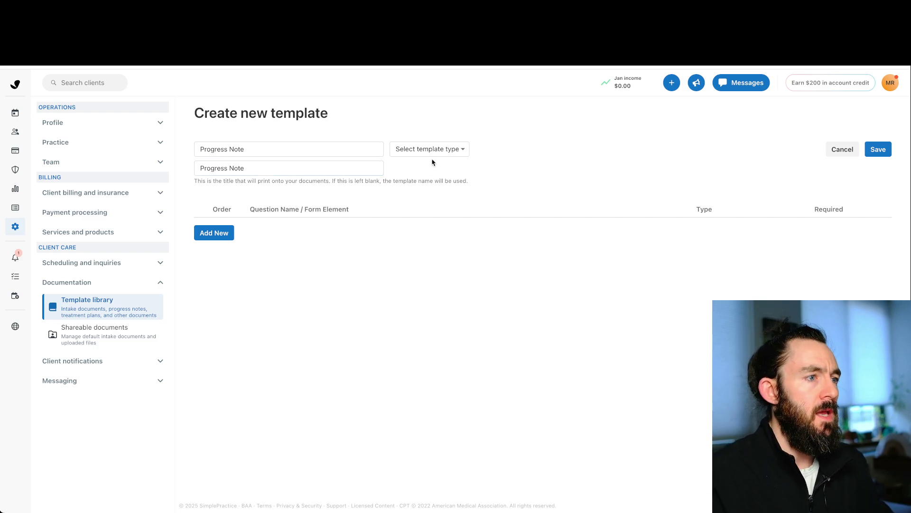
- Set the template type to 'for Progress notes'
click(410, 150)
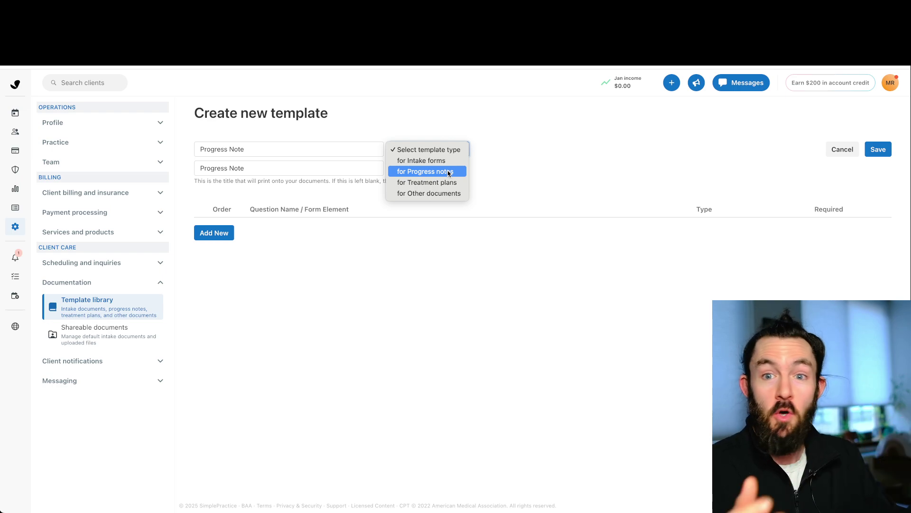
click(448, 171)
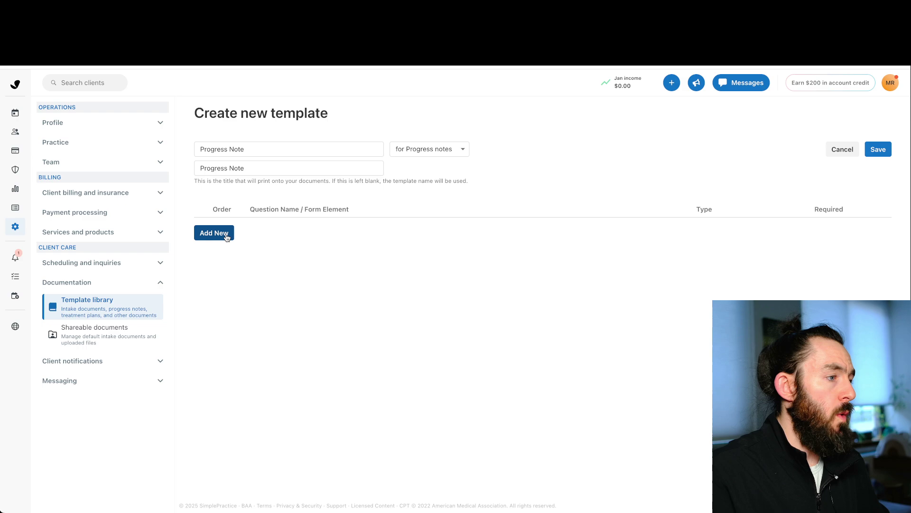
- Add and save a Long Answer (multiple-line text) question titled 'Upbringing'
click(226, 237)
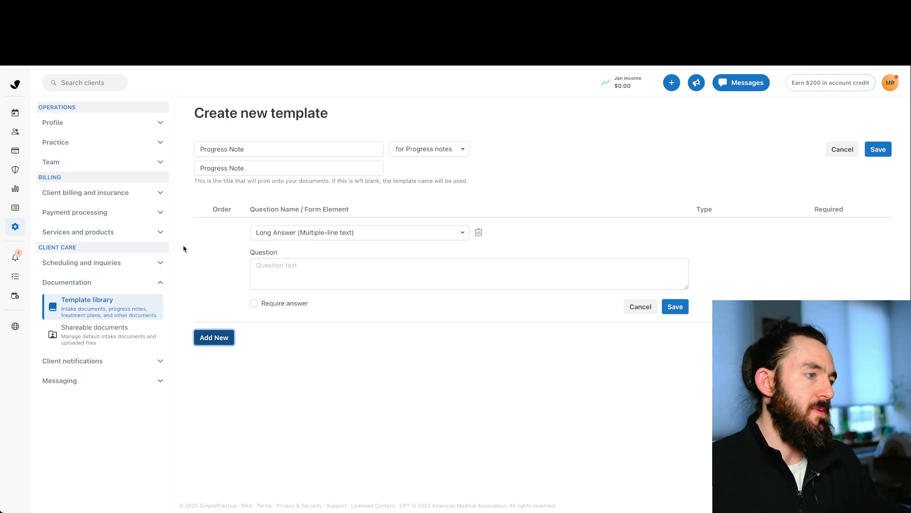
click(286, 234)
click(287, 233)
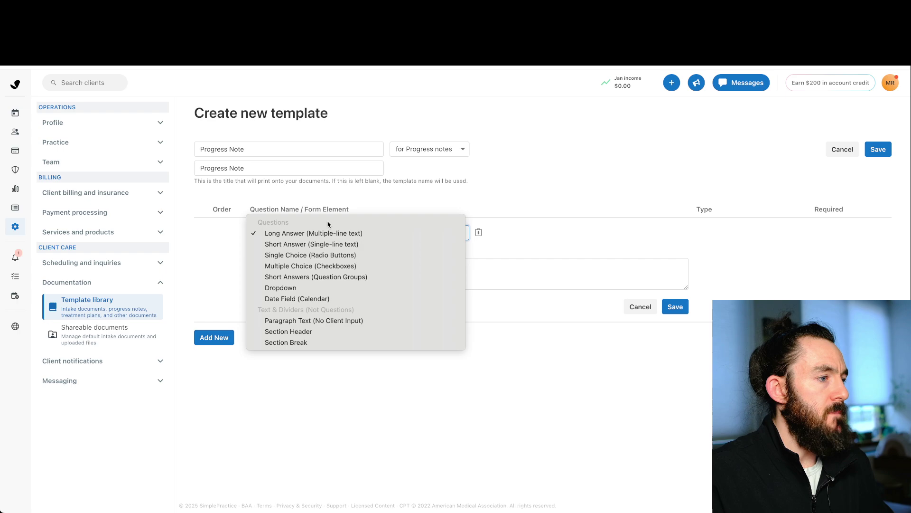
click(207, 235)
click(292, 233)
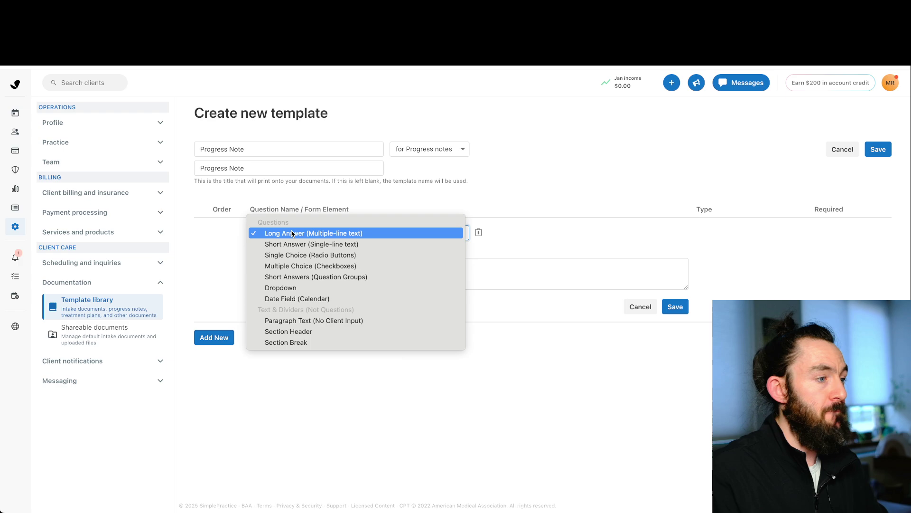
click(292, 233)
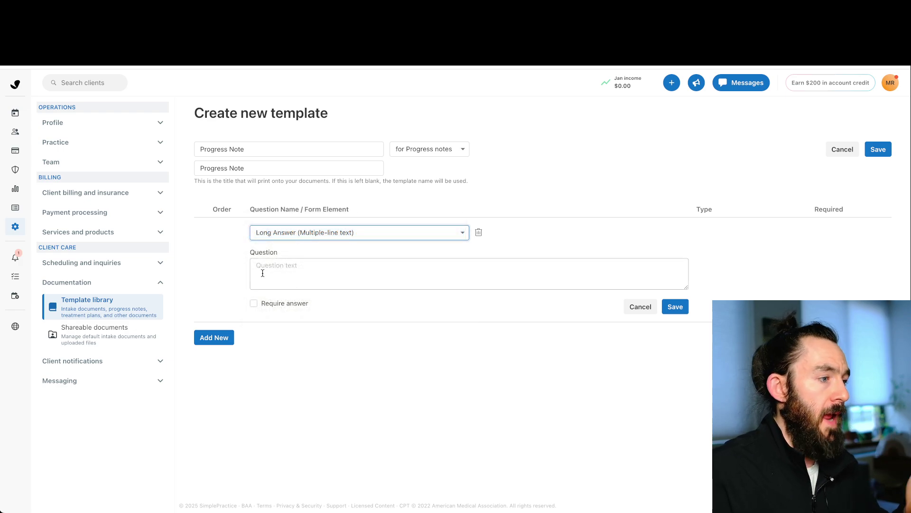
click(279, 270)
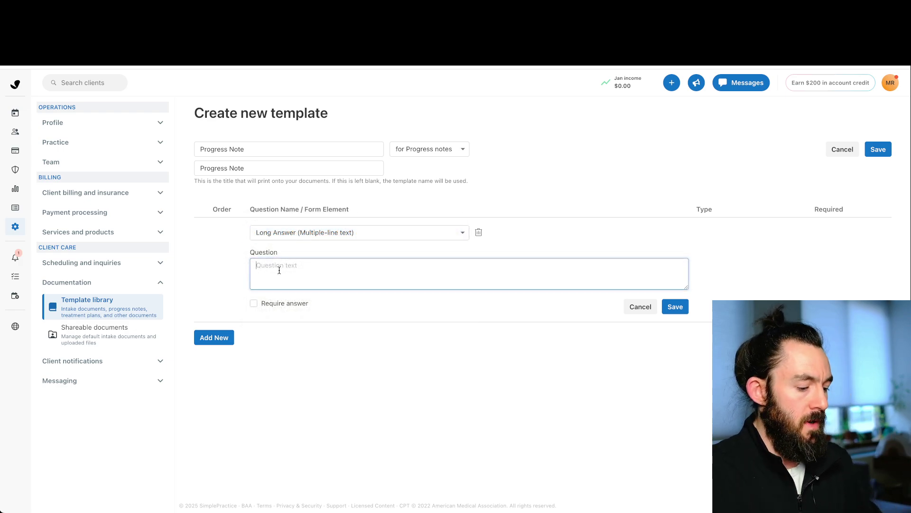
text(Uop)
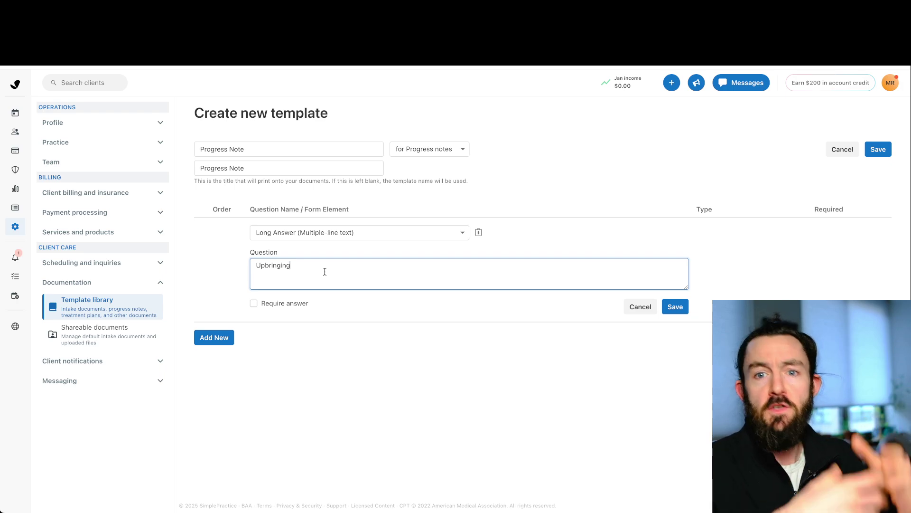
click(669, 306)
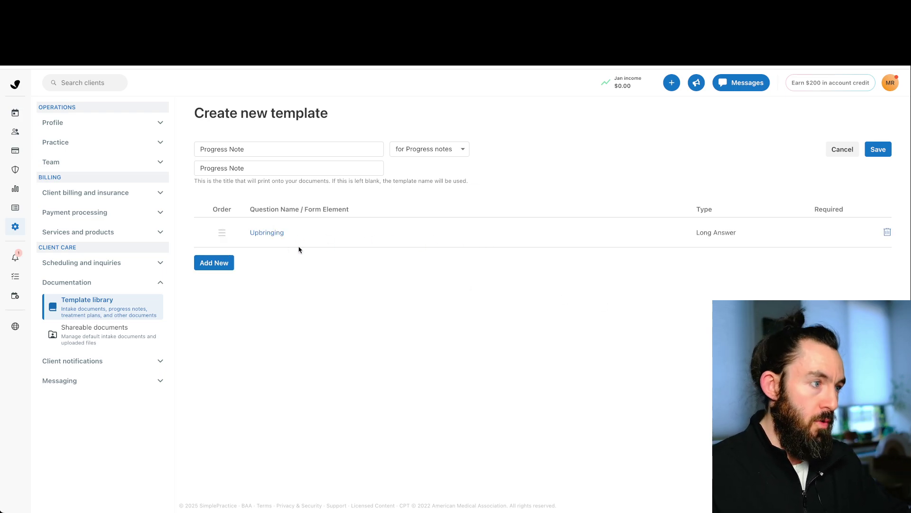
- Add and save a Short Answer (single-line text) question titled 'Upbringing'
click(219, 264)
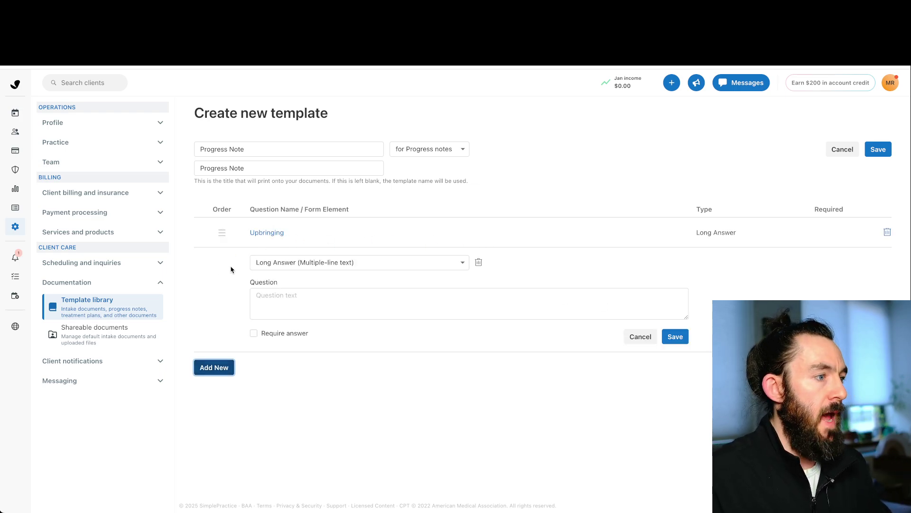
click(293, 264)
click(284, 274)
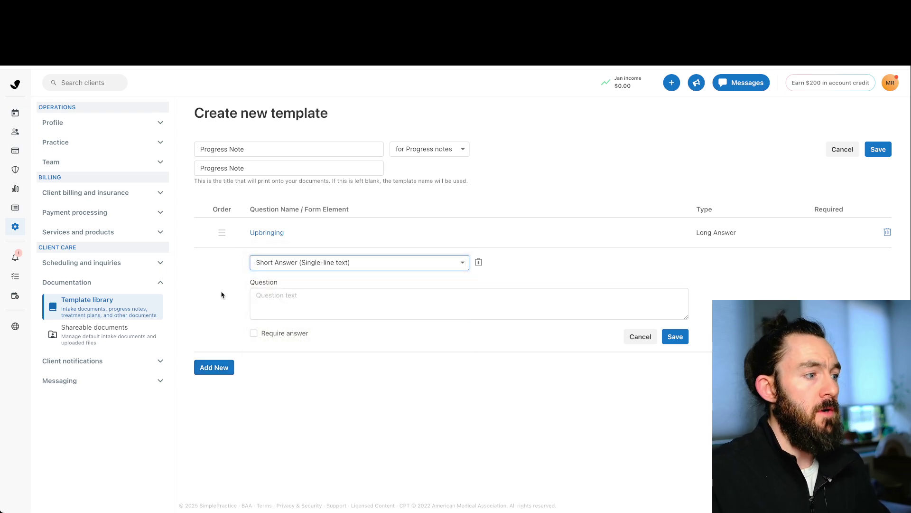
click(313, 304)
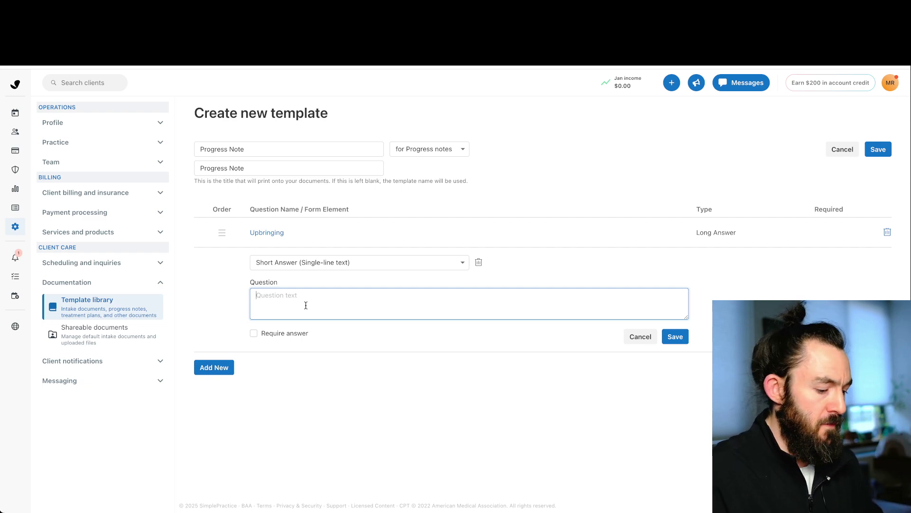
text(Upbringing)
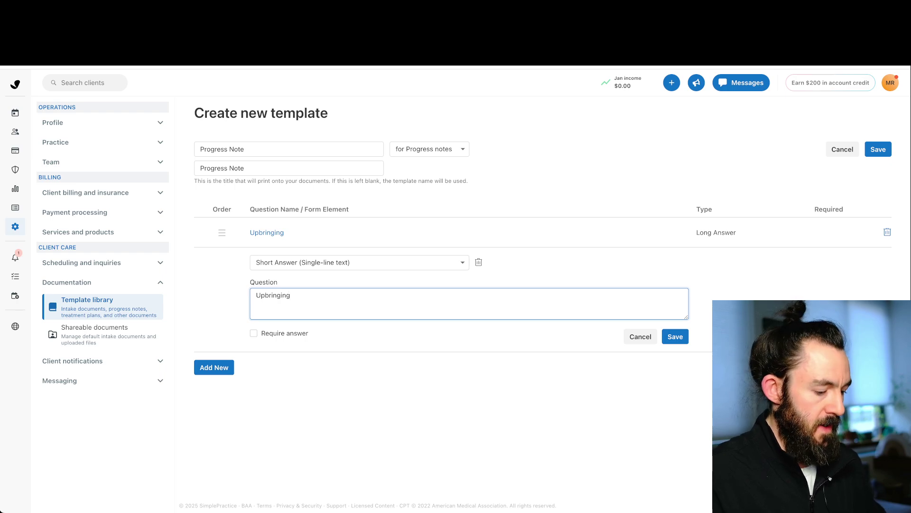
key(ctrl+a)
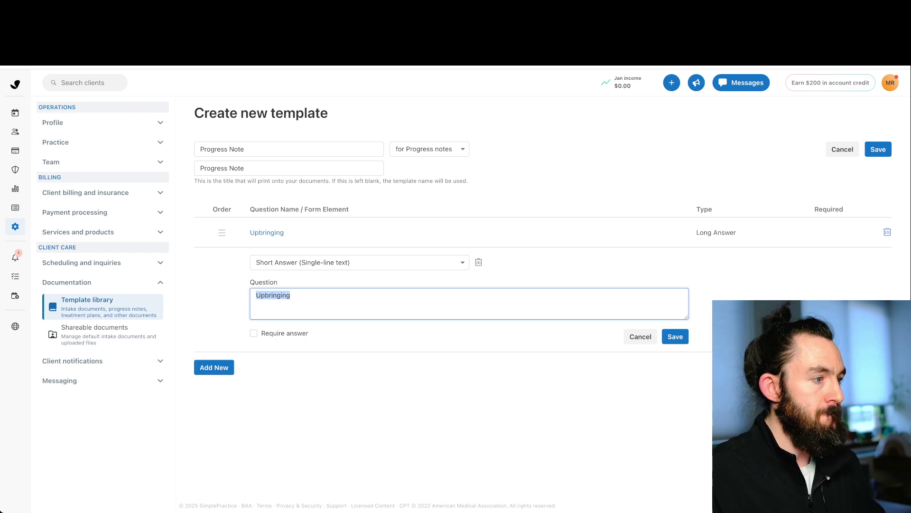
click(675, 336)
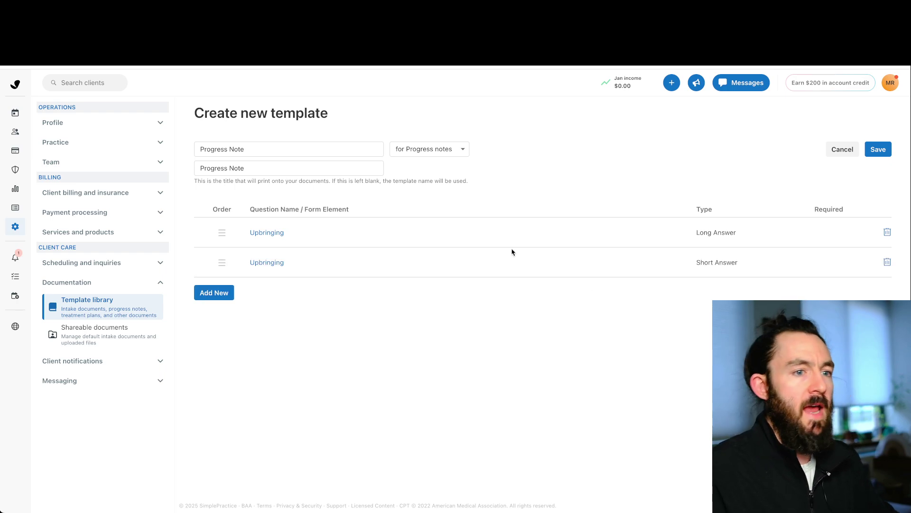
- Add a new Single Choice (Radio Buttons) question titled 'Upbringing'
click(214, 293)
click(272, 290)
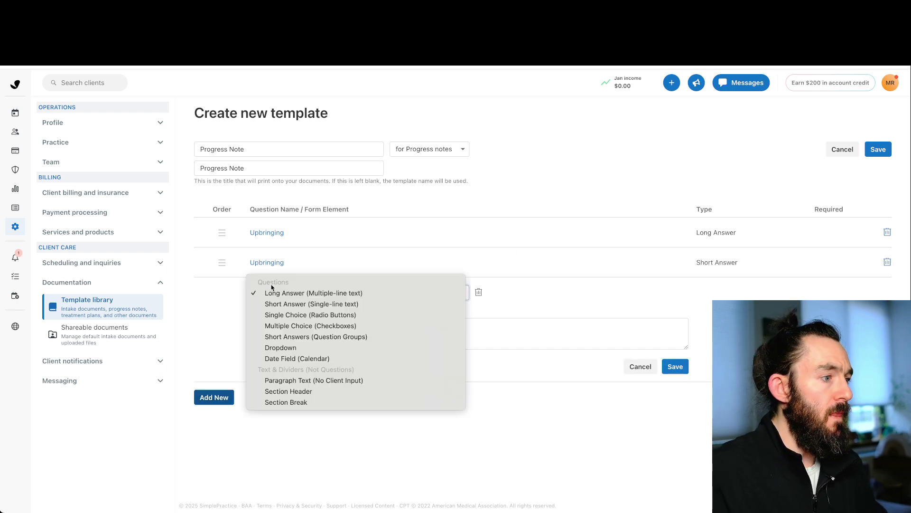
click(278, 315)
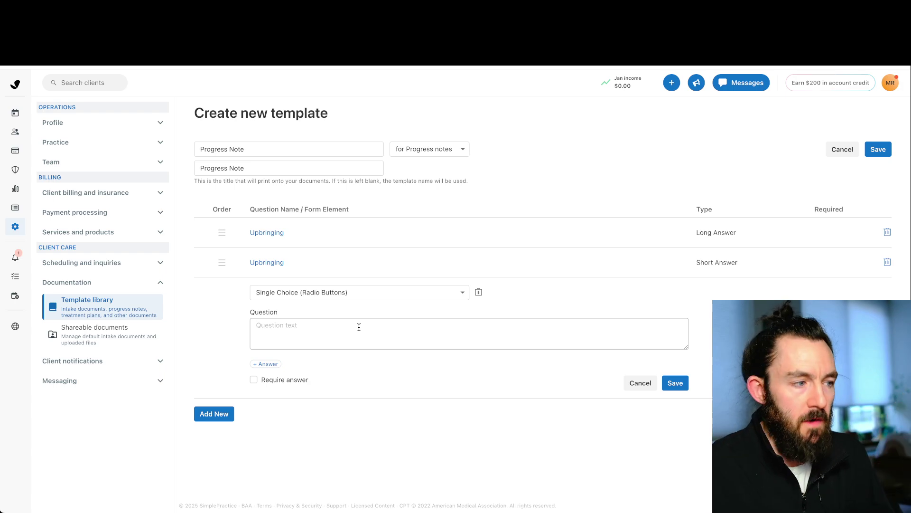
click(359, 327)
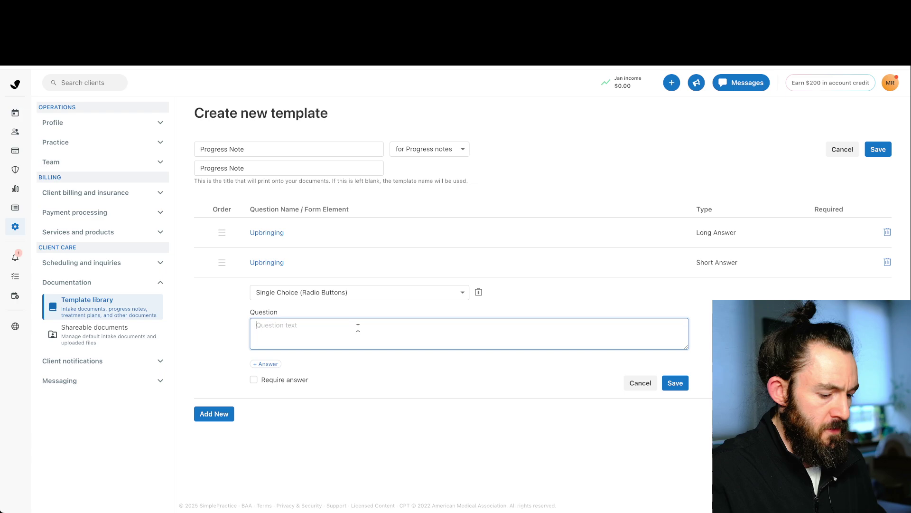
text(Upbringing)
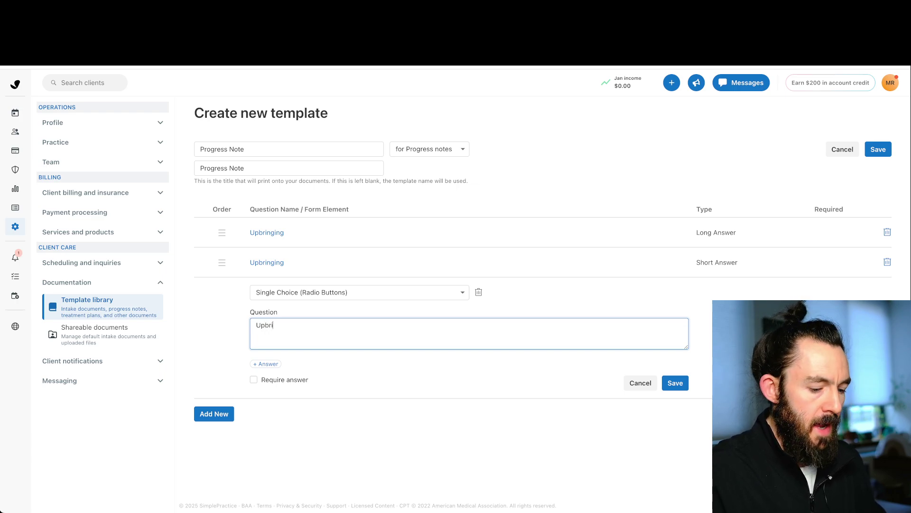
- Give it three answer options, each labelled 'Test'
click(266, 364)
click(266, 382)
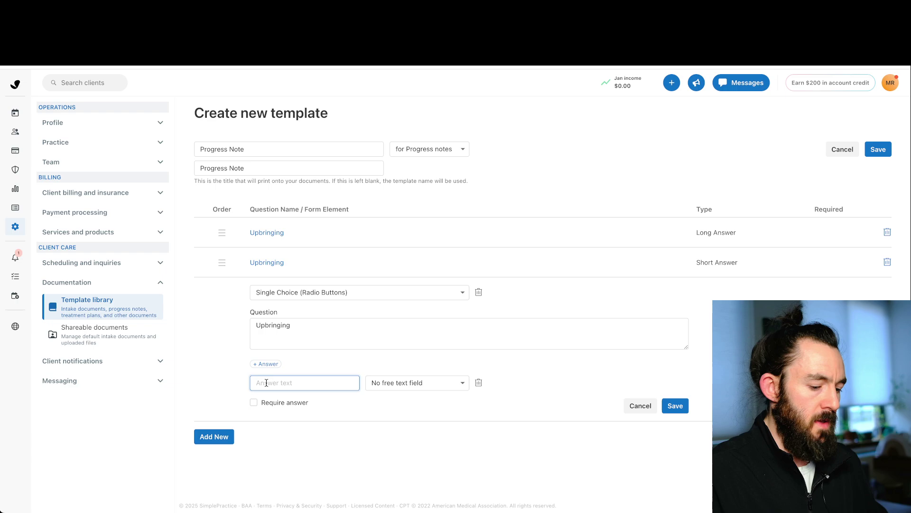
text(Test)
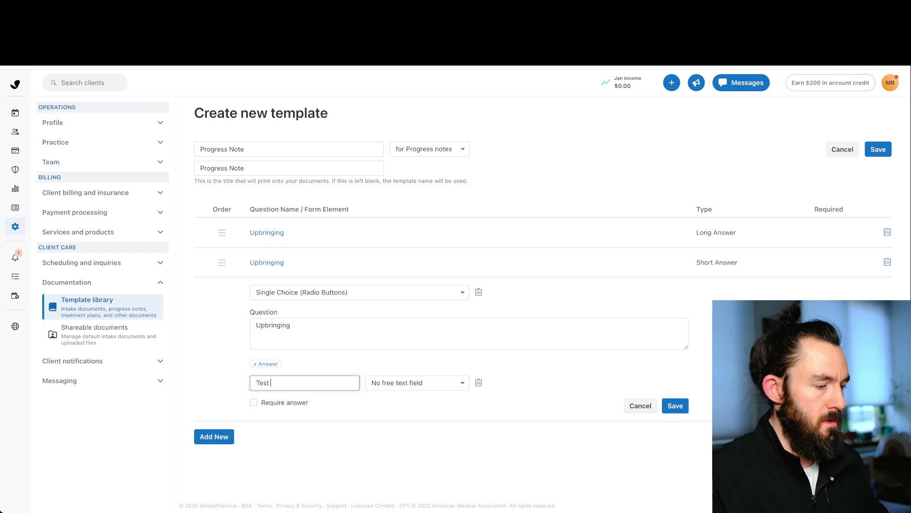
click(265, 363)
click(264, 403)
text(Test)
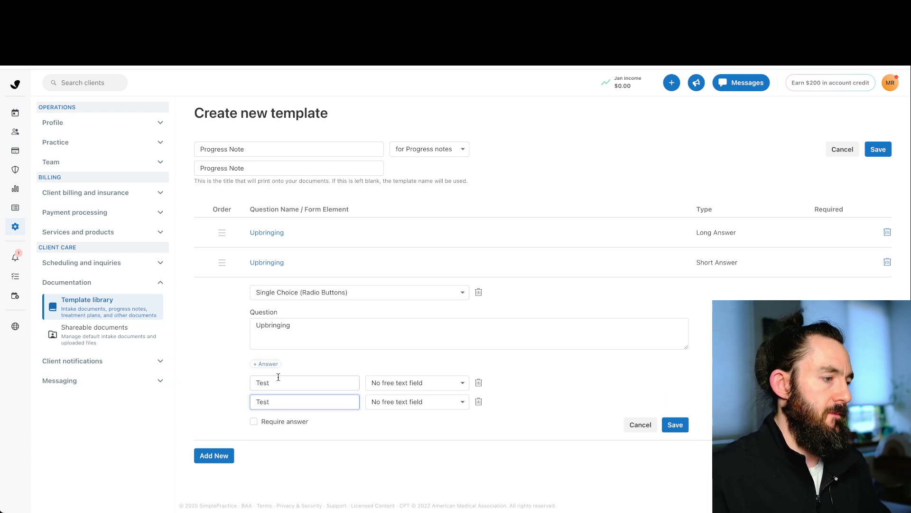
click(266, 364)
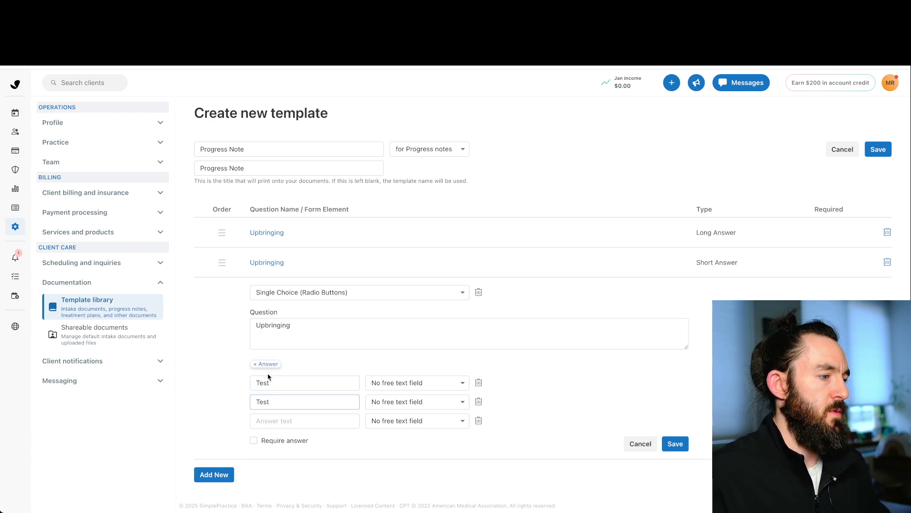
click(268, 420)
text(Test)
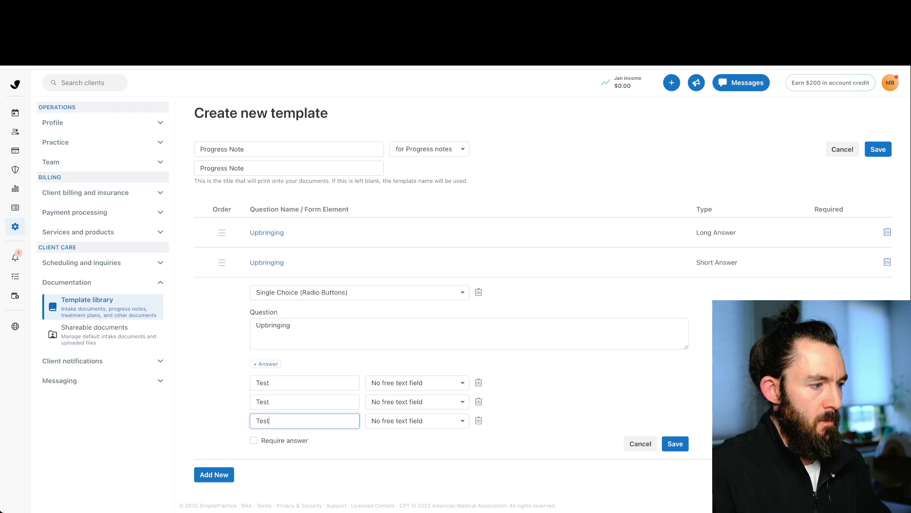
click(594, 380)
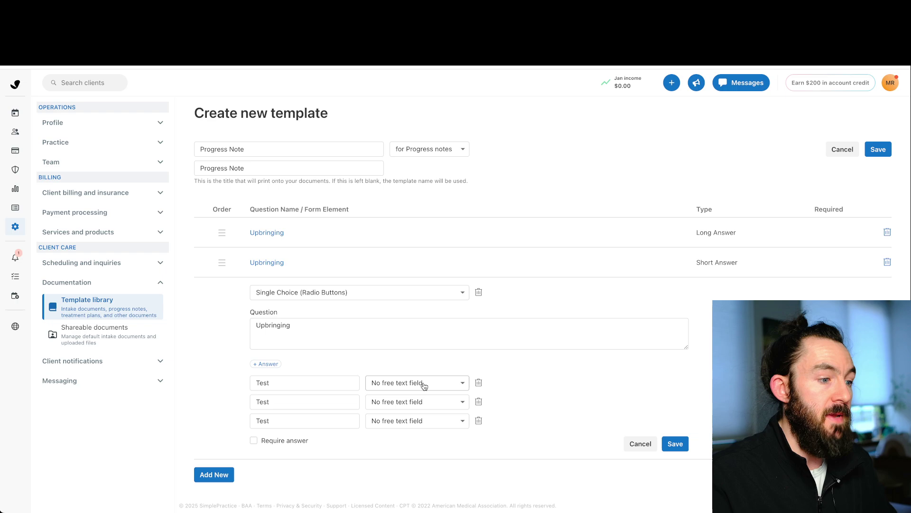
- Leave the first answer without free text; give the second a one-line field labelled 'Add more info'
click(441, 386)
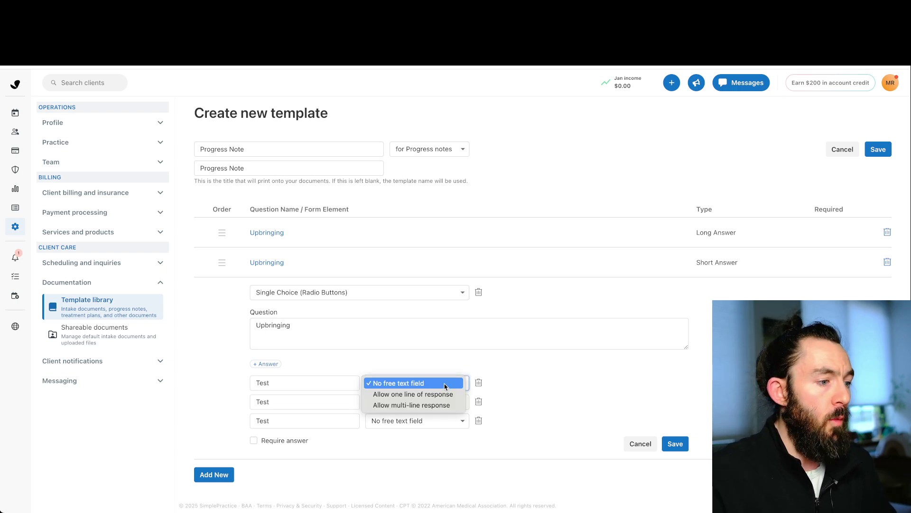
click(399, 384)
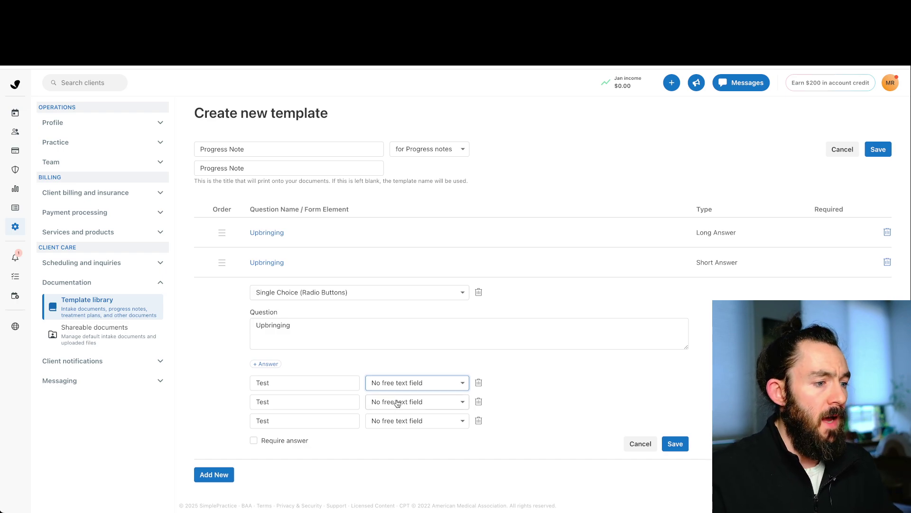
click(398, 403)
click(417, 417)
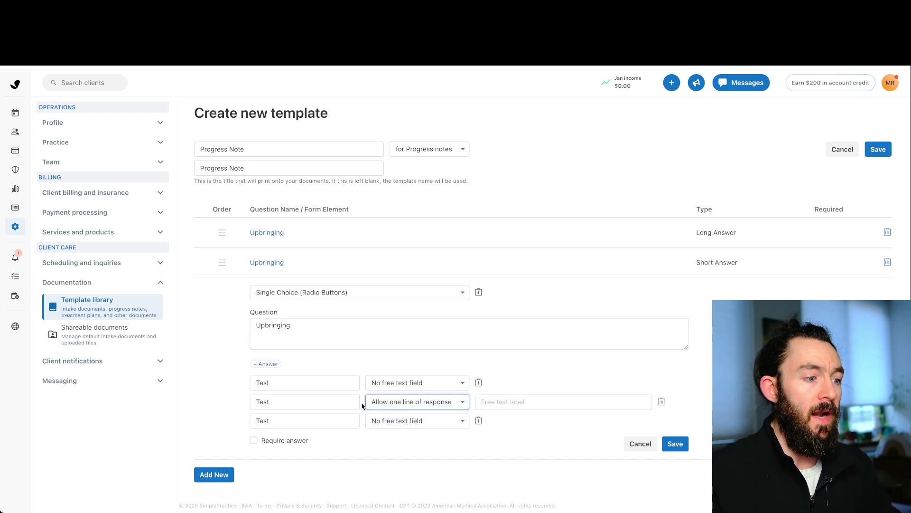
click(536, 402)
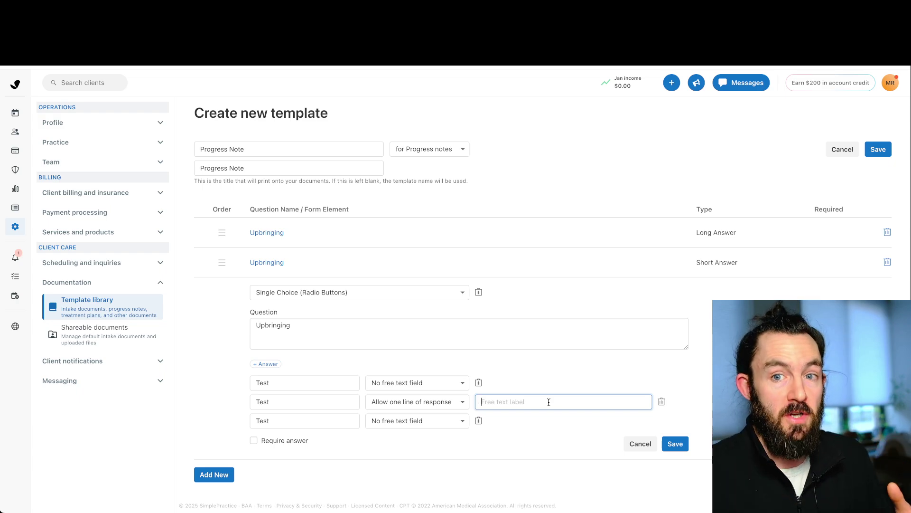
text(Ad)
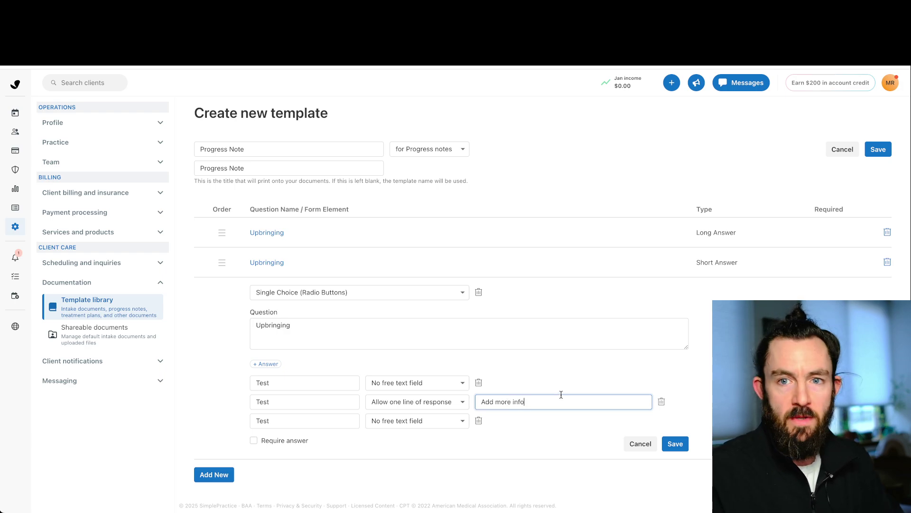
text(d more info)
- Give the third answer a multi-line field labelled 'Add more detail' and save the question
click(449, 421)
click(403, 443)
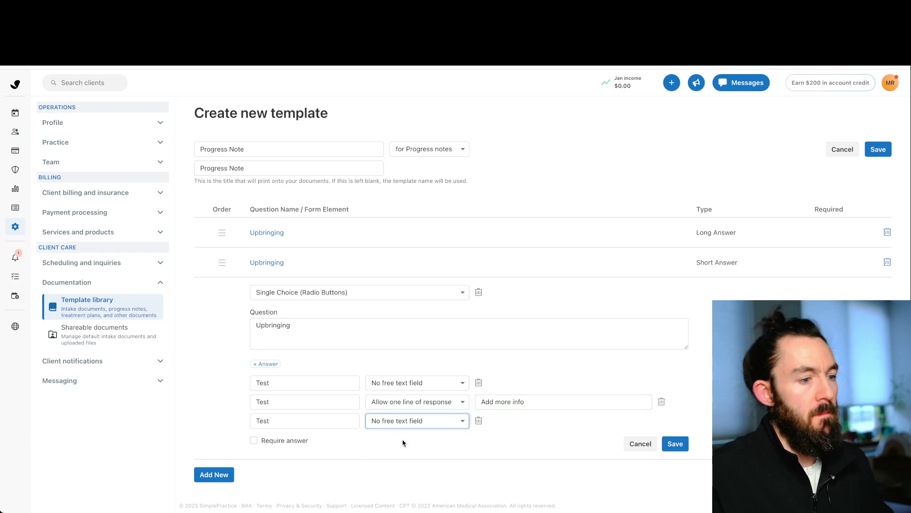
click(493, 421)
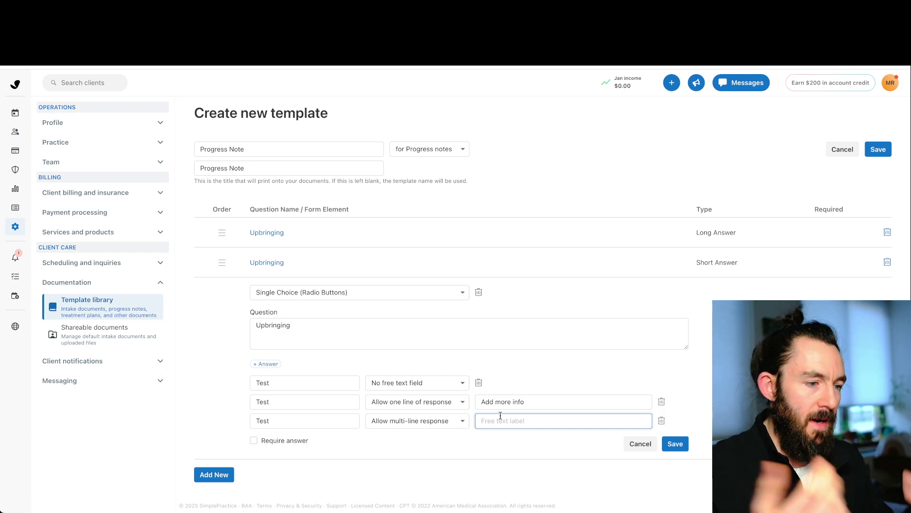
text(Ad)
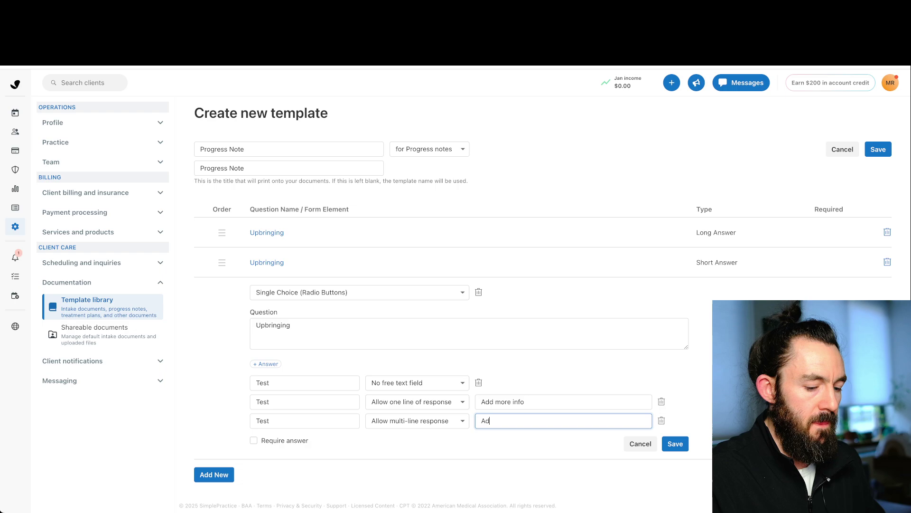
text(d more detail)
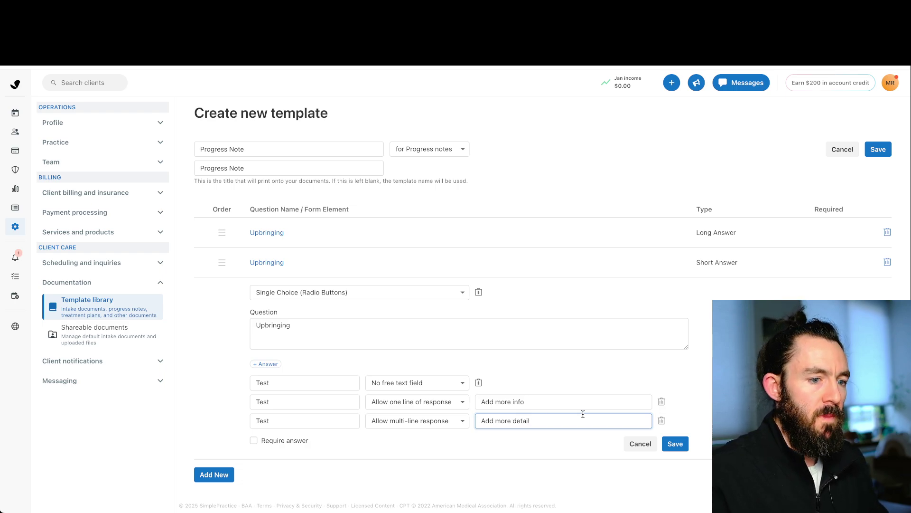
click(673, 442)
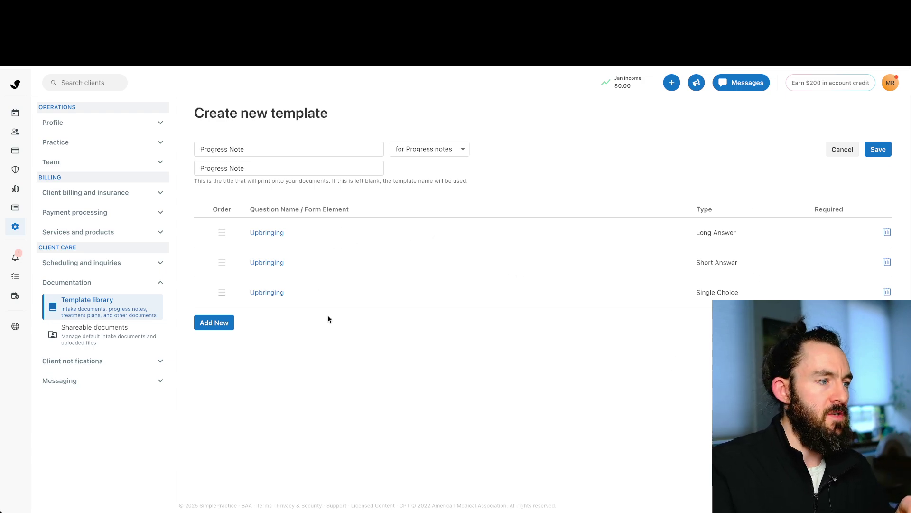
- Drag the Single Choice question without changing the order, then reopen it to review its answers
drag(688, 234, 739, 293)
click(686, 321)
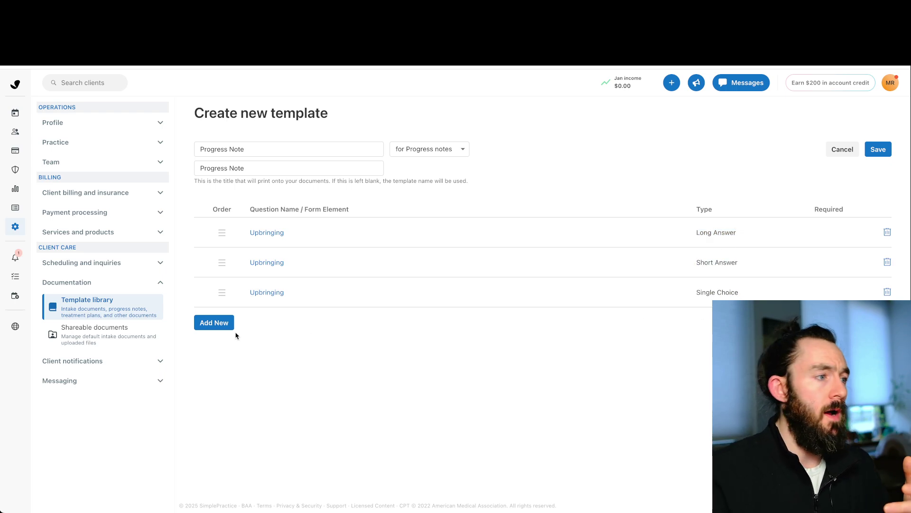
mouse_move(222, 290)
mouse_down()
mouse_move(217, 226)
mouse_move(218, 292)
mouse_move(220, 229)
mouse_move(224, 285)
mouse_up()
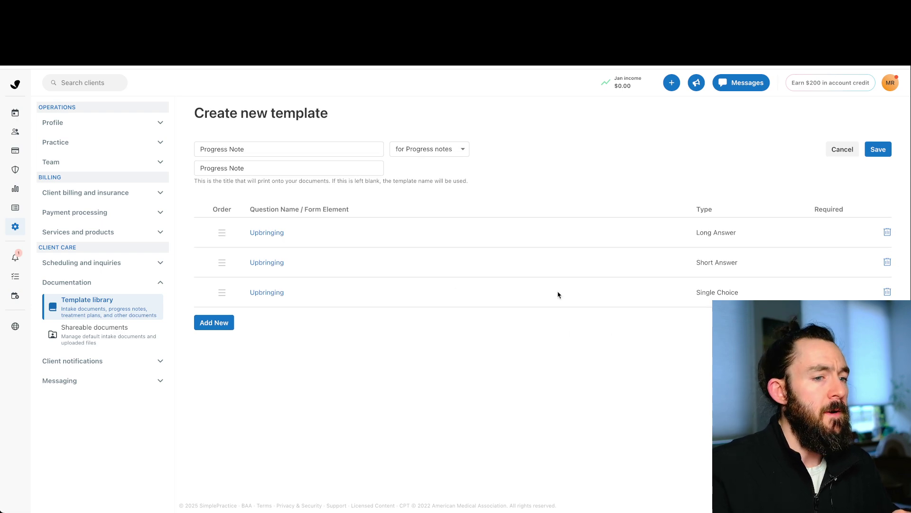
click(268, 292)
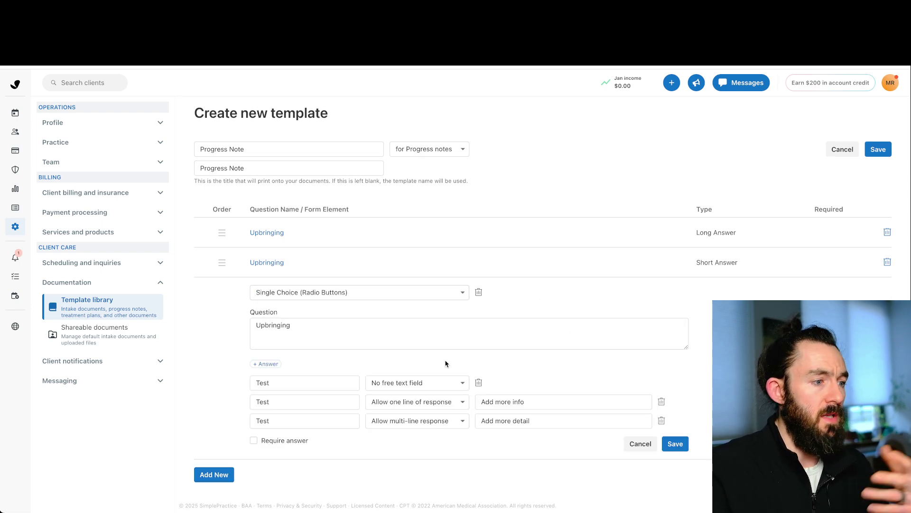
- Save the Single Choice question unchanged and start a Multiple Choice (Checkboxes) question 'Upbringing'
click(674, 443)
click(214, 323)
click(257, 323)
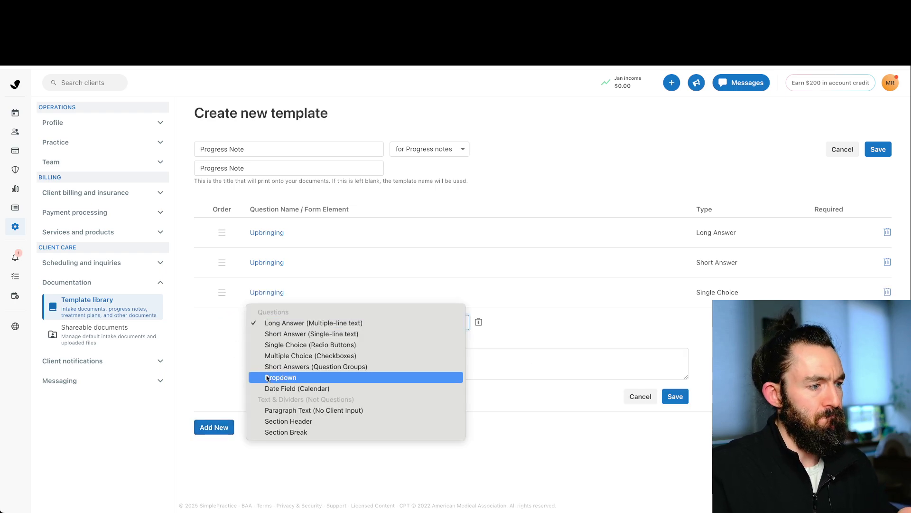
click(285, 356)
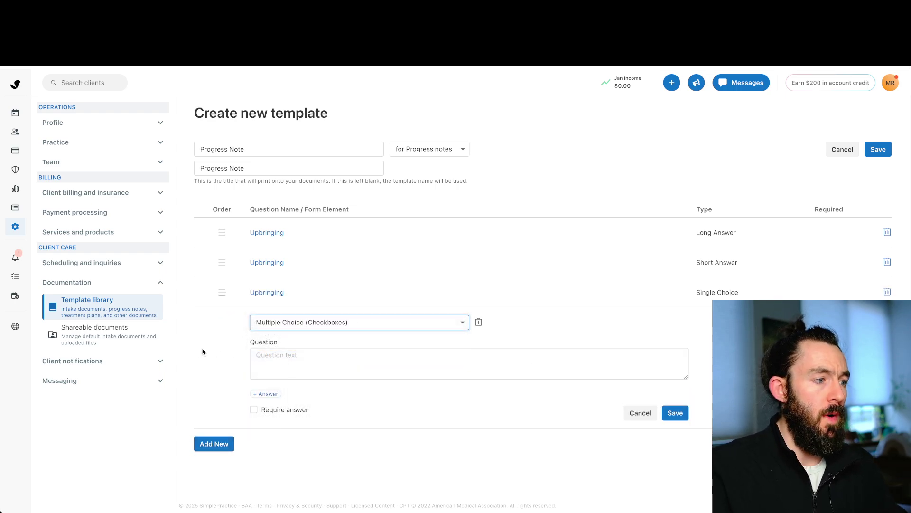
click(298, 355)
text(Upbringing)
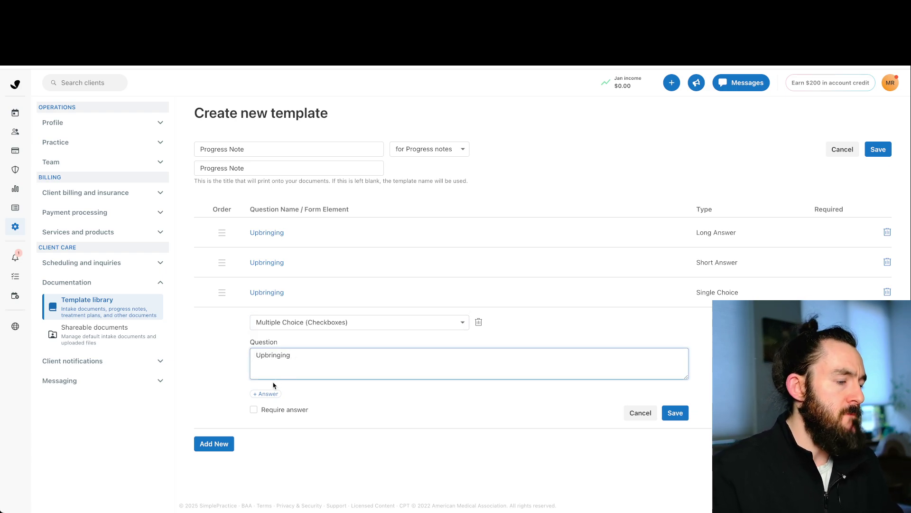
- Add three answers to the multiple-choice question, each labelled 'Test'
click(266, 394)
click(262, 411)
text(Test)
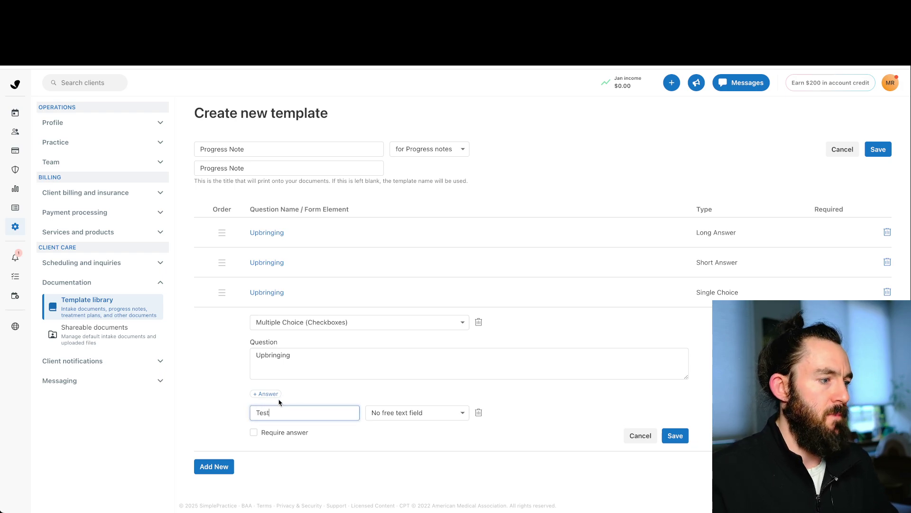
click(276, 395)
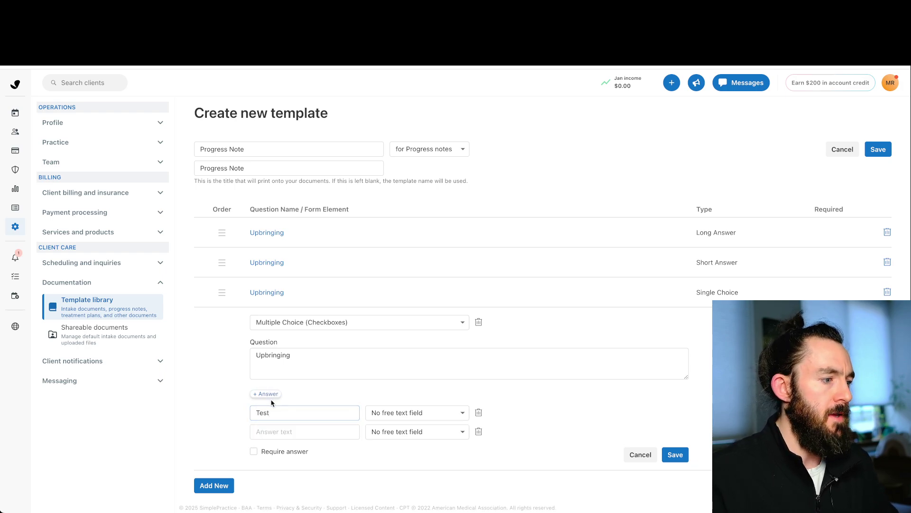
click(269, 430)
text(Test)
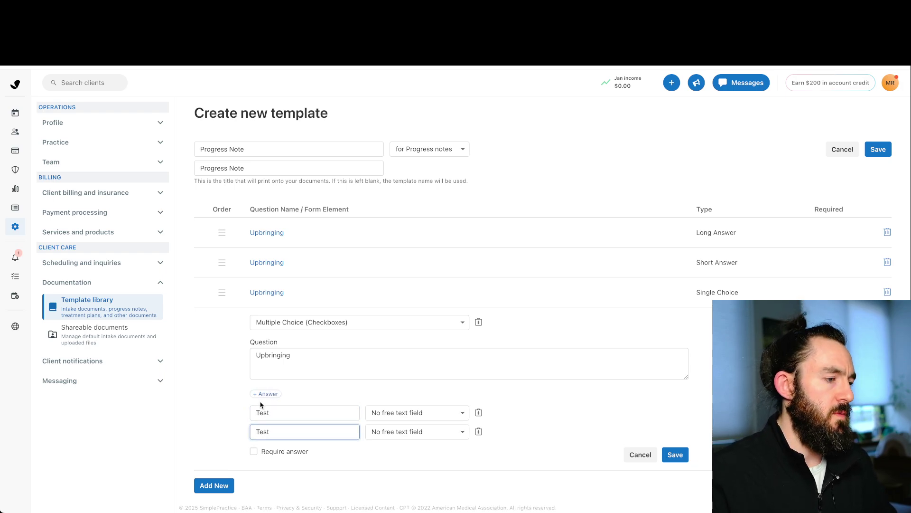
click(265, 394)
click(299, 449)
text(Test)
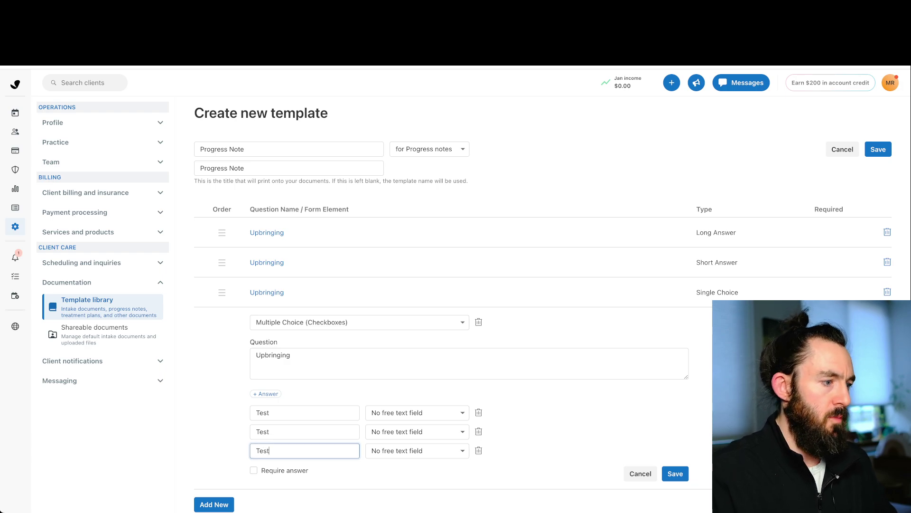
click(592, 400)
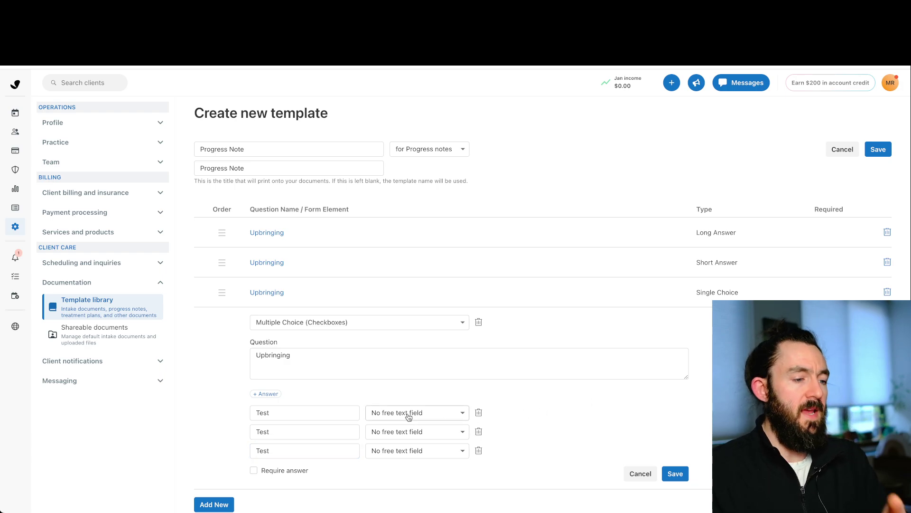
- Check the first answer's free-text options, leave them unchanged, and save the question
scroll(408, 416, down, 1)
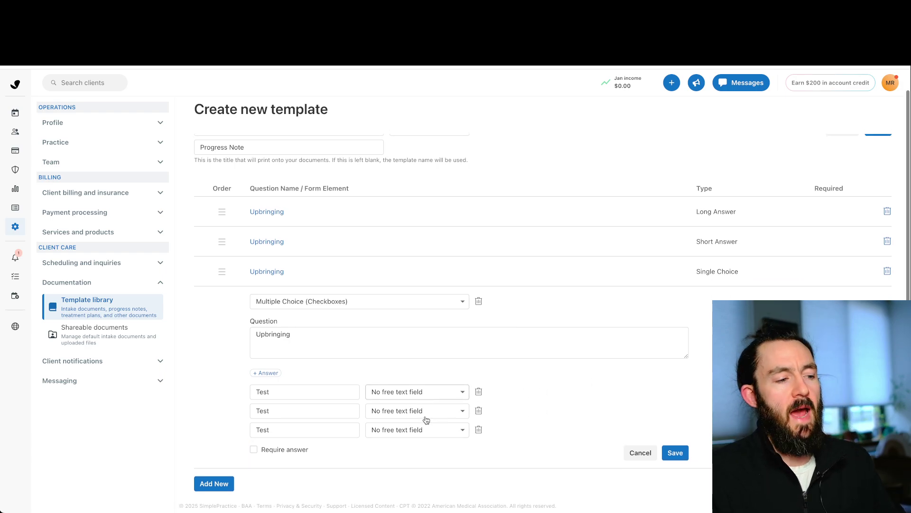
click(408, 396)
click(569, 420)
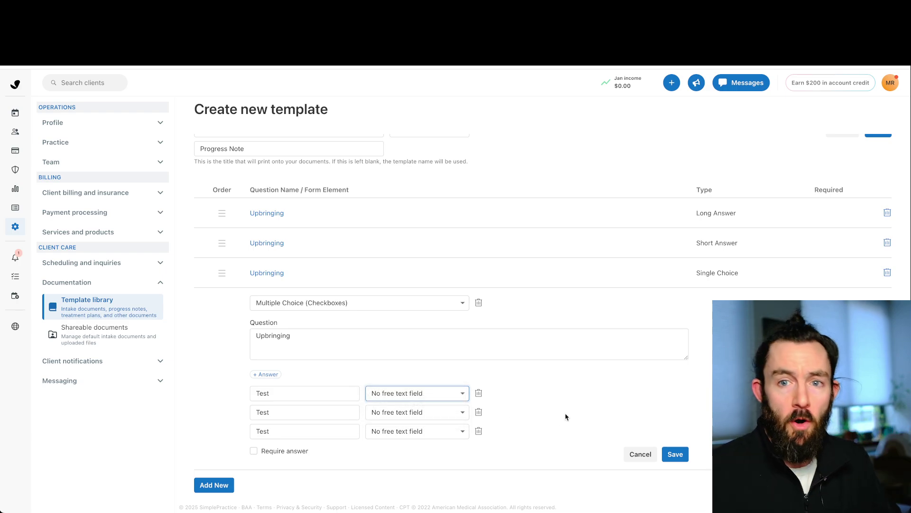
click(688, 453)
- Add a Short Answers (Question Groups) question titled 'Upbrining'
click(218, 353)
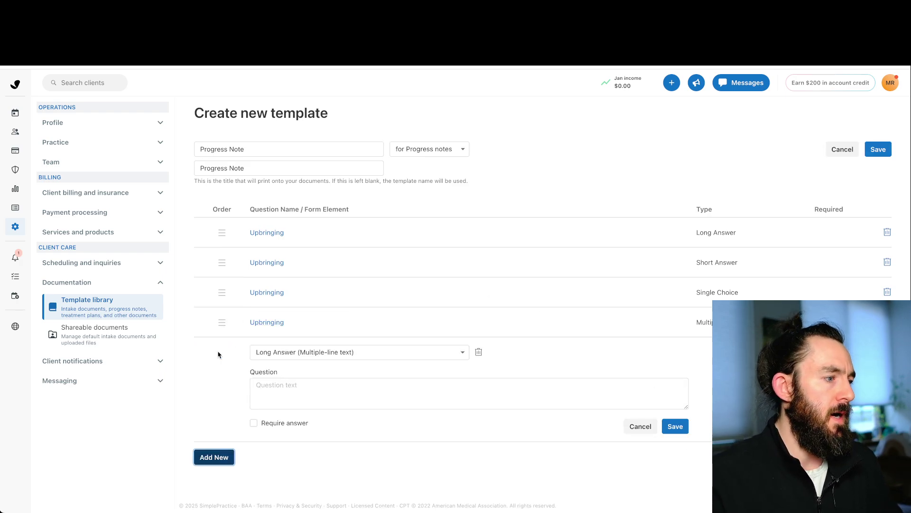
click(272, 351)
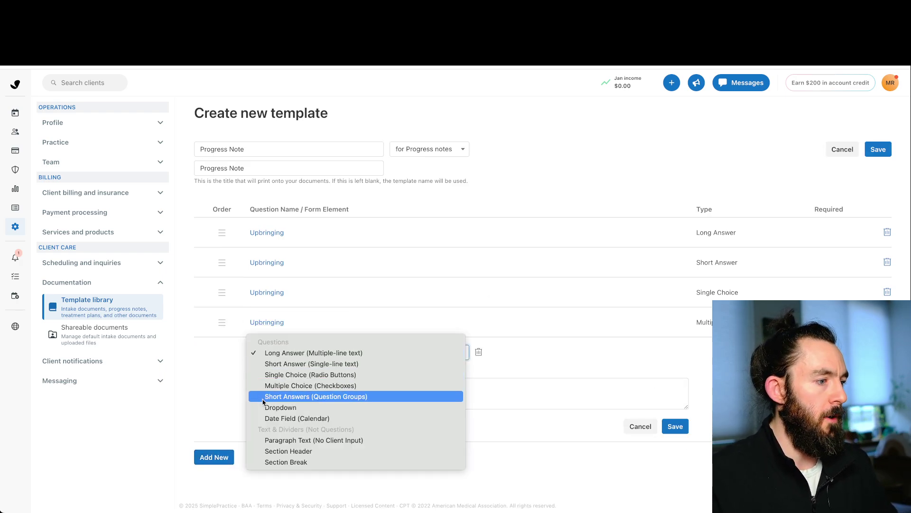
click(286, 397)
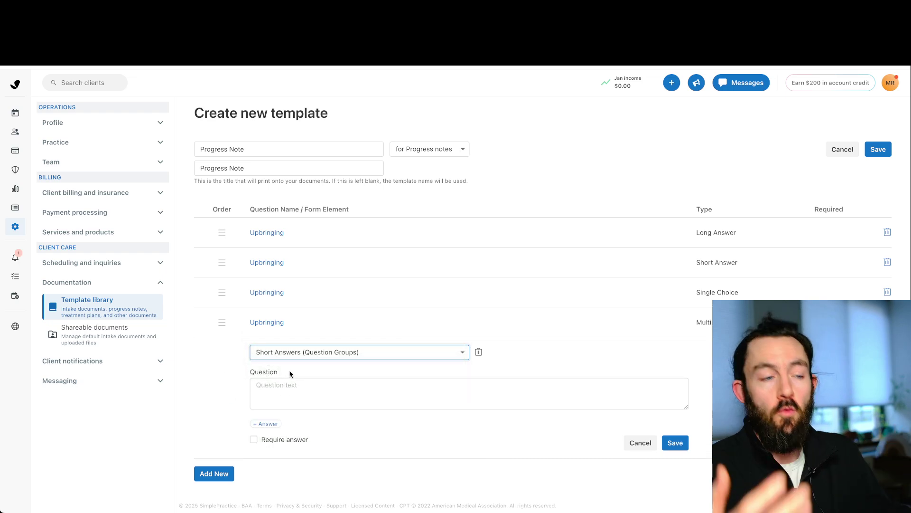
click(287, 382)
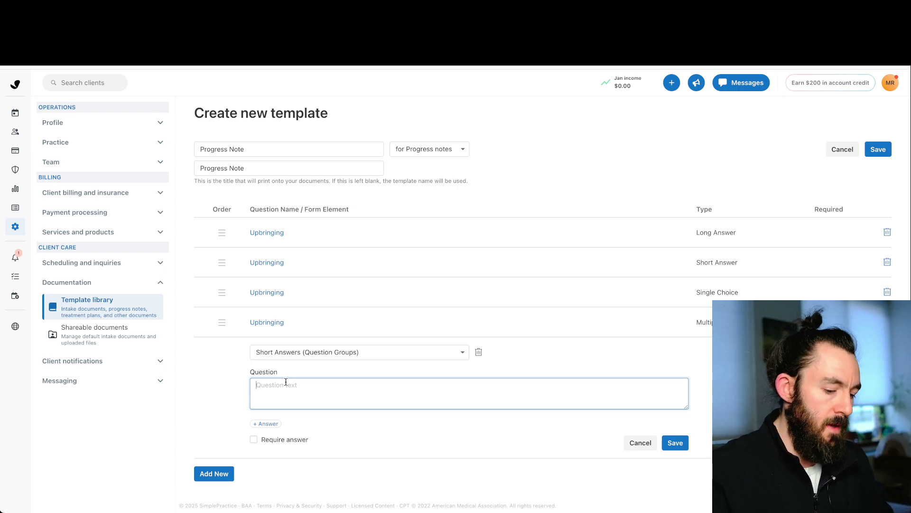
text(Upbrining)
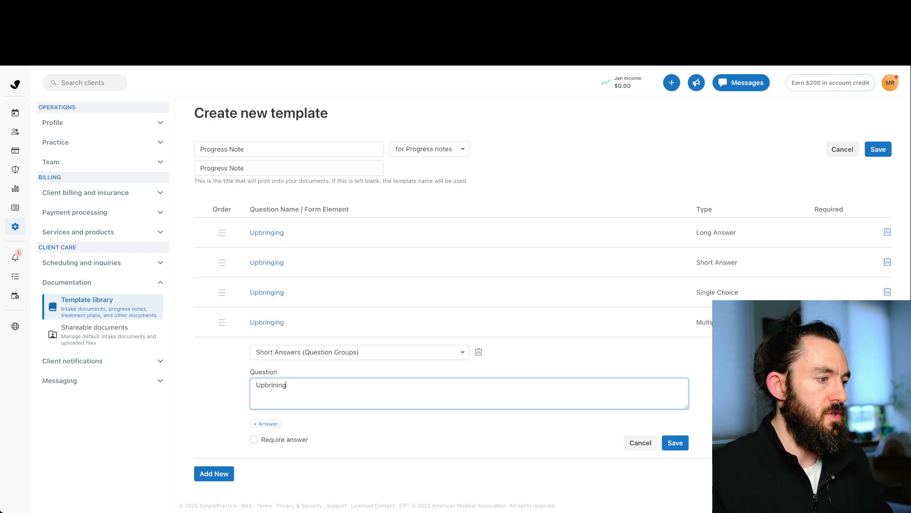
- Add three answers to the group, each labelled 'Test'
click(264, 424)
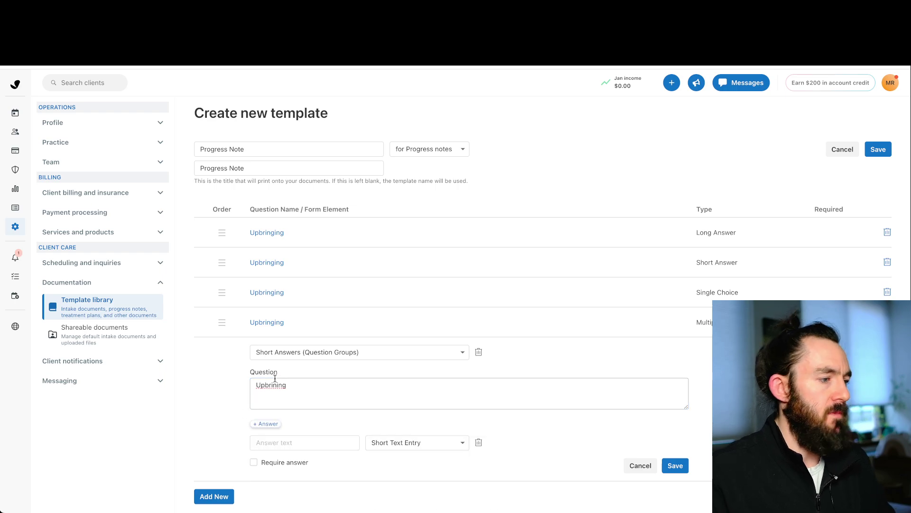
scroll(257, 380, down, 1)
click(261, 430)
text(Test)
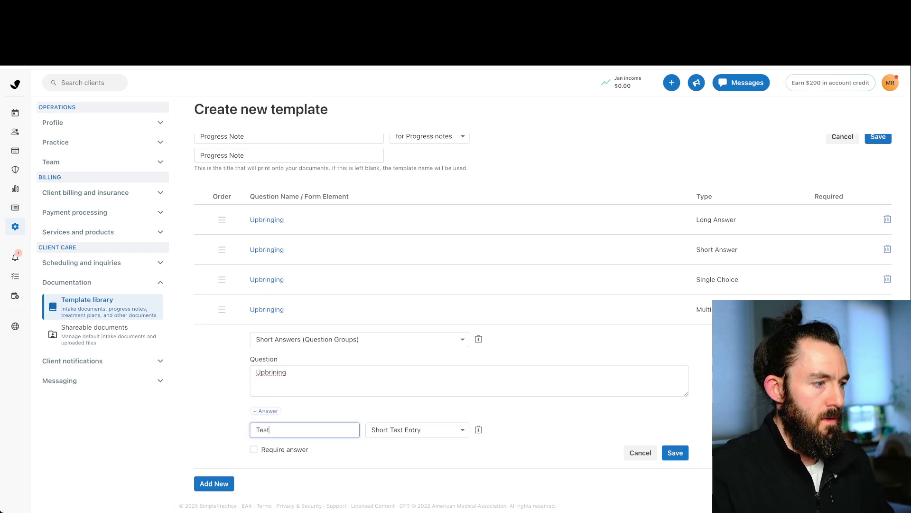
click(267, 411)
click(272, 447)
text(Test)
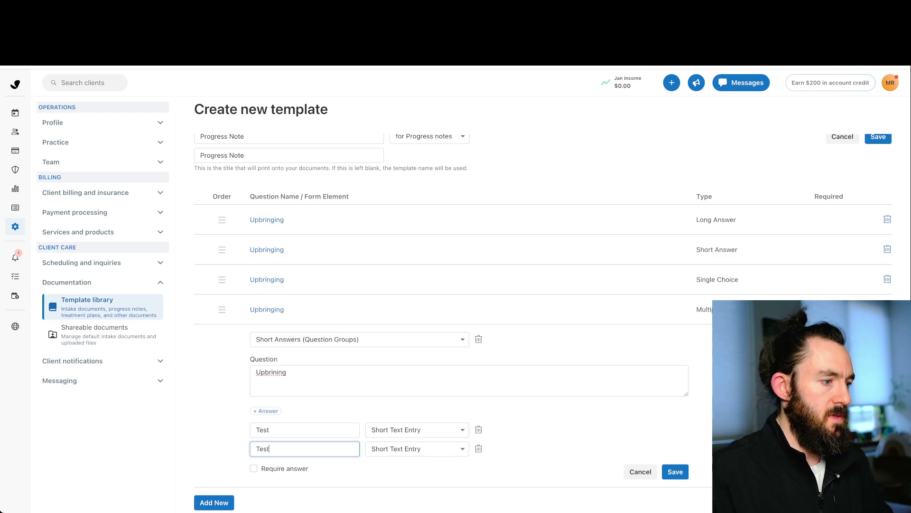
click(261, 410)
click(264, 468)
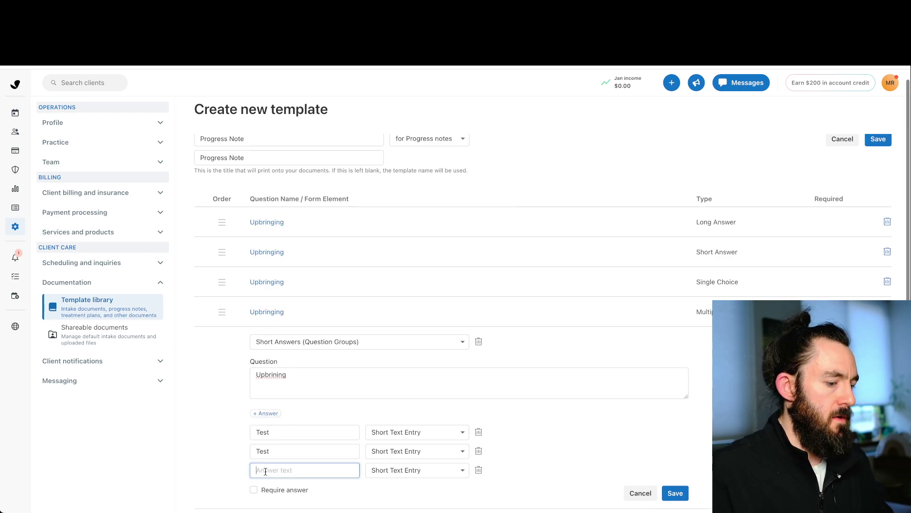
text(Test)
click(458, 417)
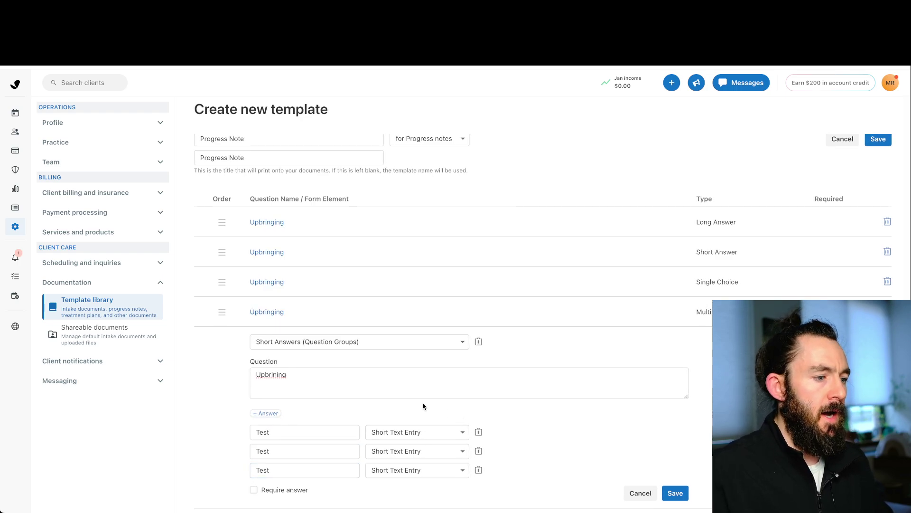
scroll(373, 439, down, 1)
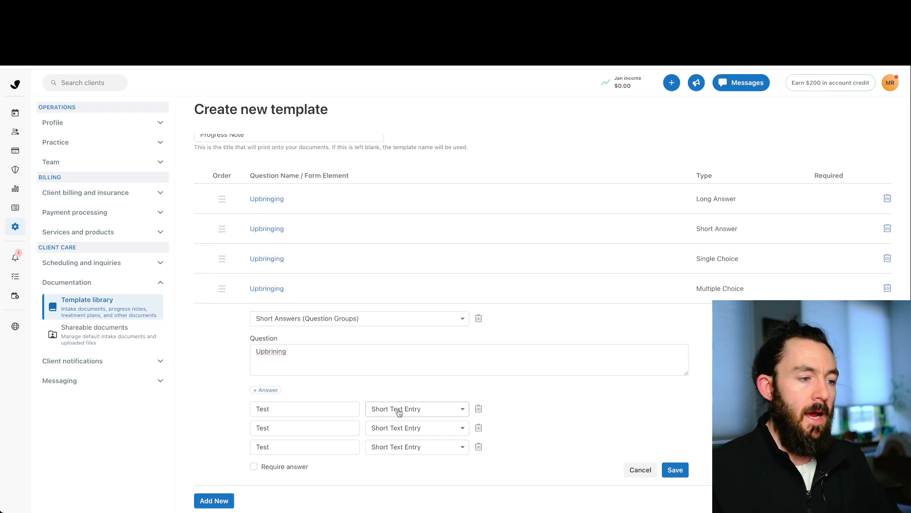
- Make the second answer a Dropdown (autocomplete) noted 'Add more info' and save the question
click(398, 427)
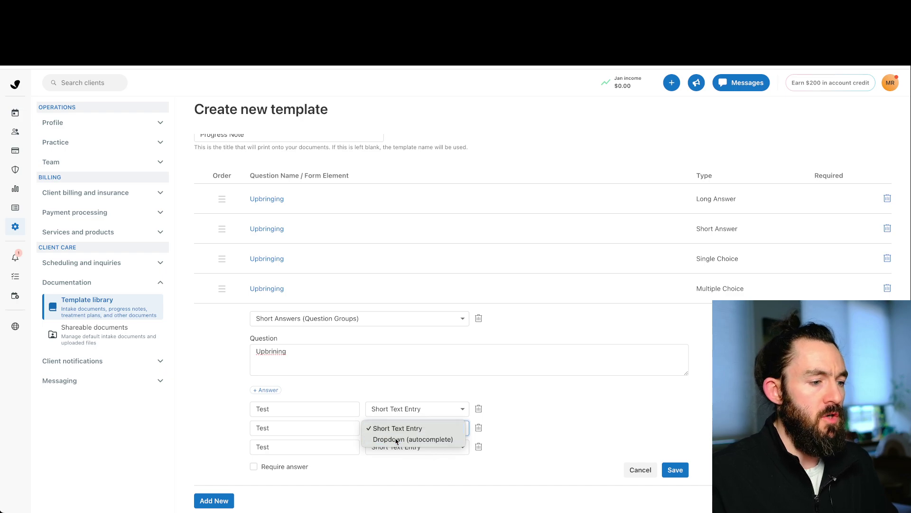
click(397, 439)
click(503, 428)
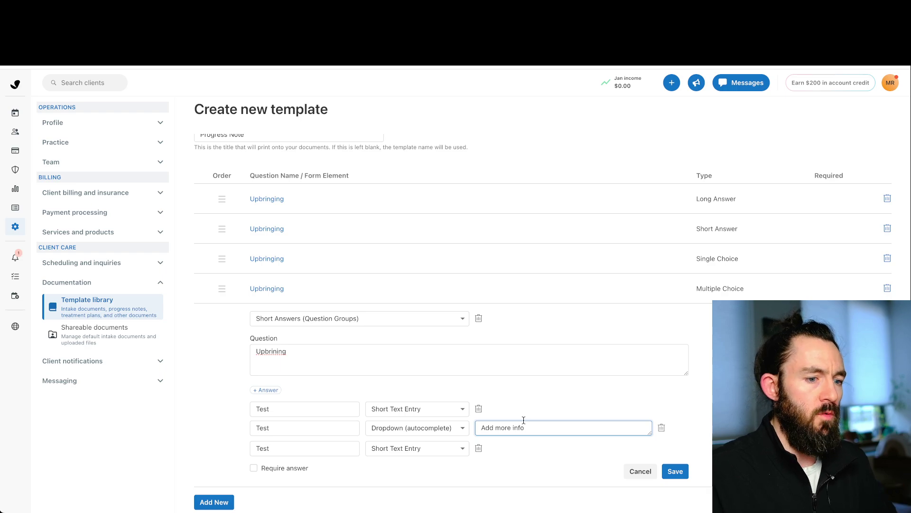
text(Add more info)
scroll(679, 470, up, 1)
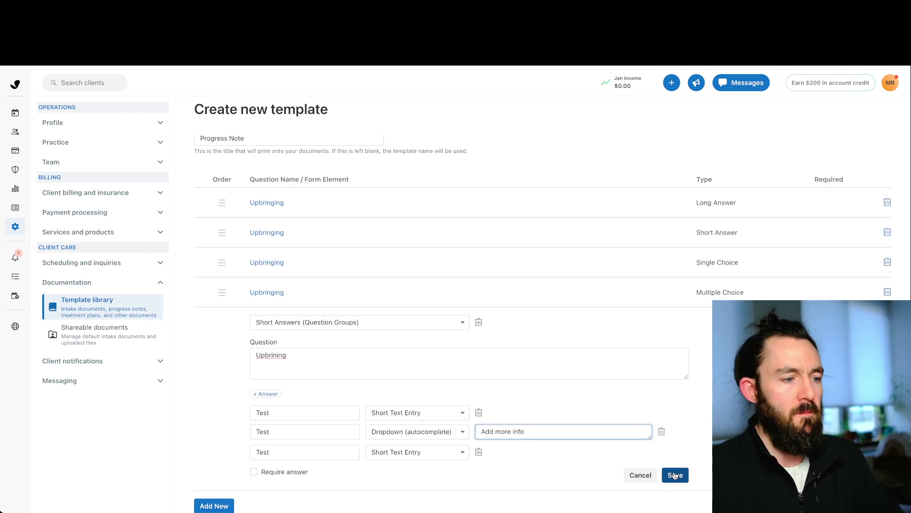
click(675, 475)
- Add a Dropdown question 'Uobringing' with three 'Test' answer options
click(226, 377)
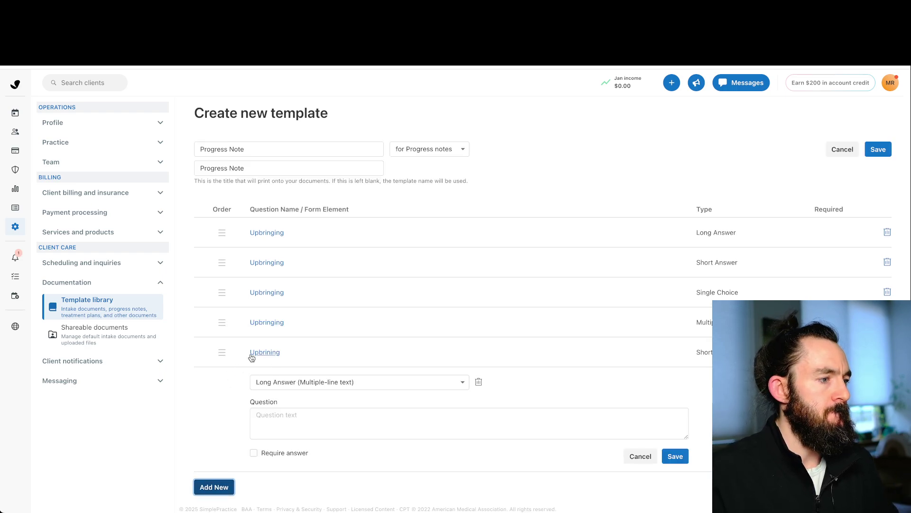
click(270, 380)
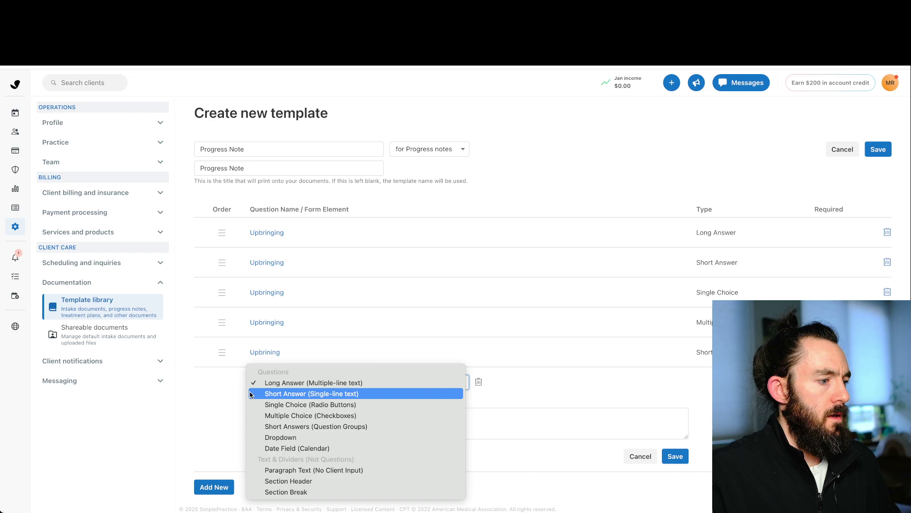
click(281, 437)
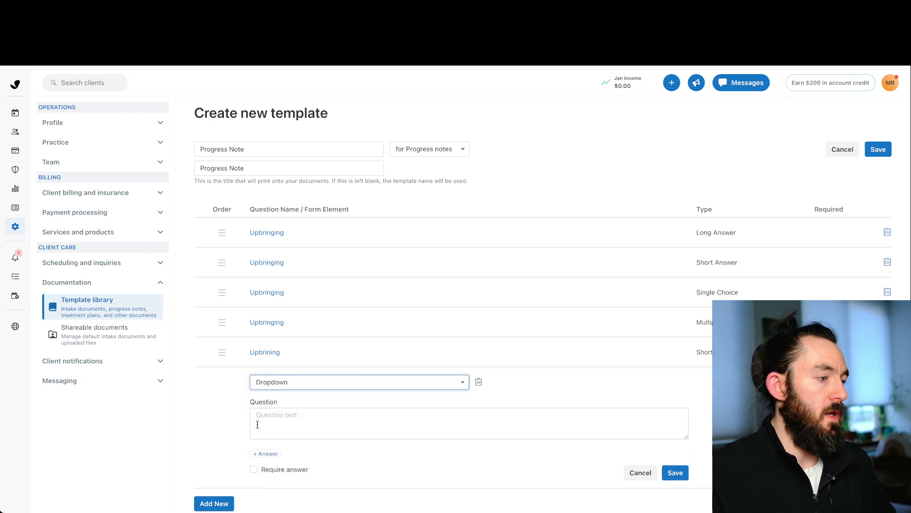
click(268, 423)
text(Uobringing)
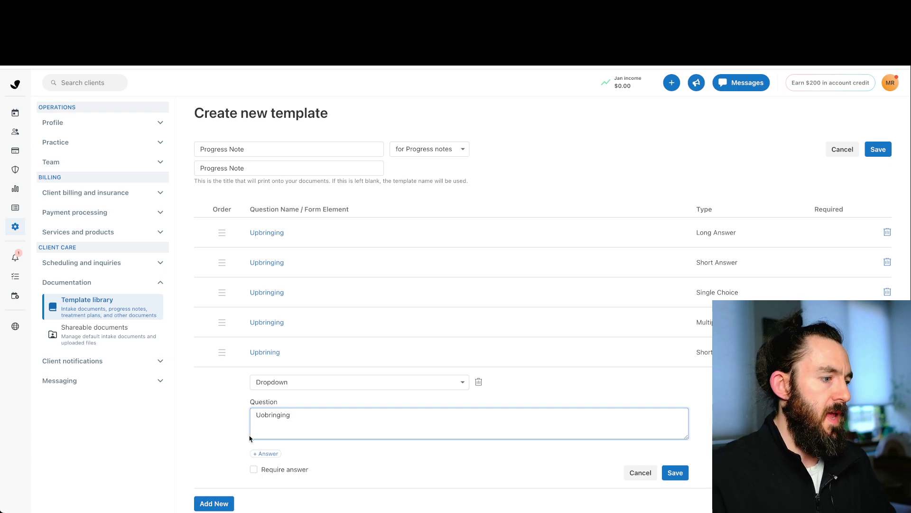
click(266, 453)
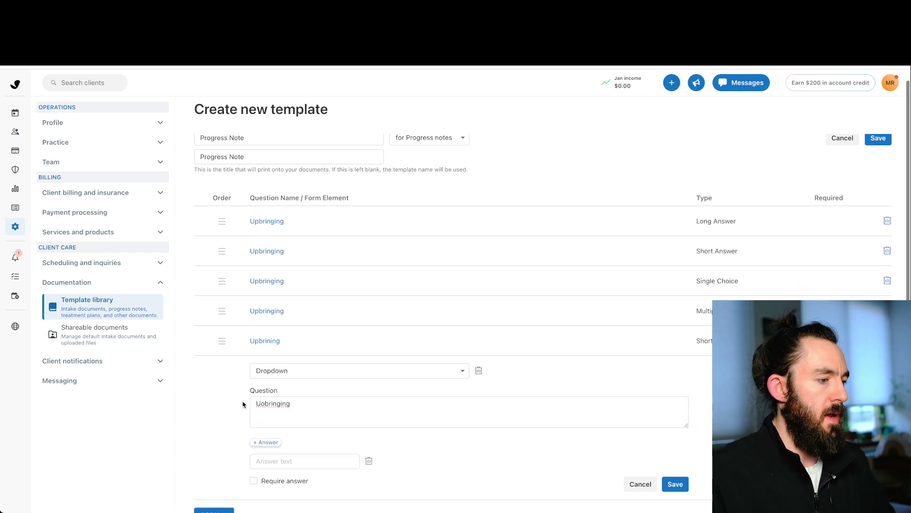
scroll(267, 447, down, 1)
text(Test)
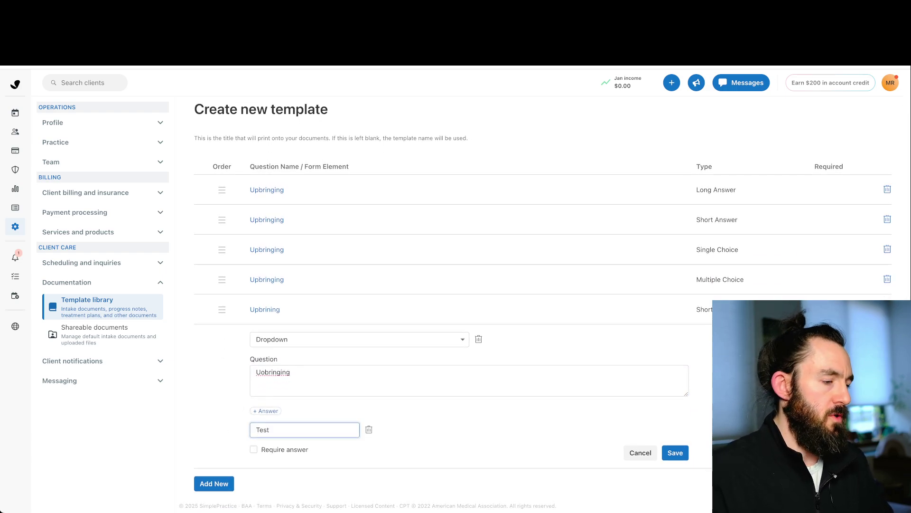
click(265, 411)
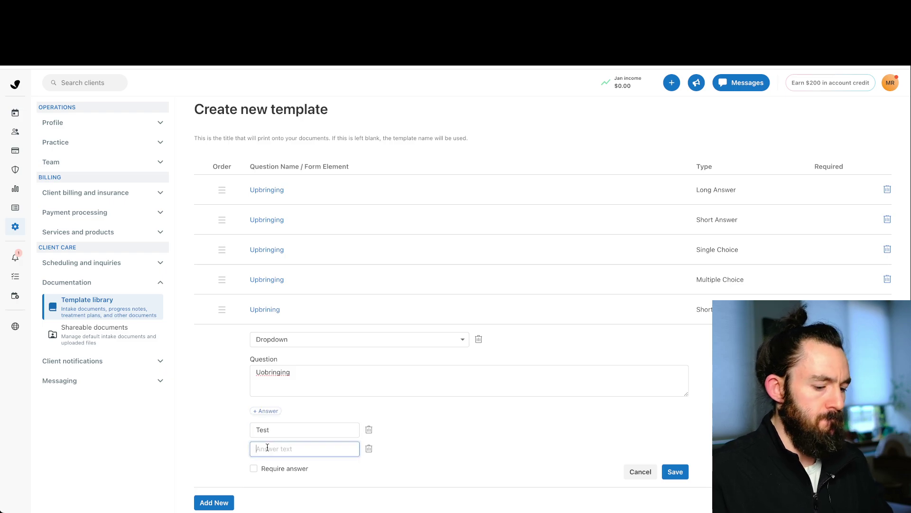
text(Test)
click(261, 412)
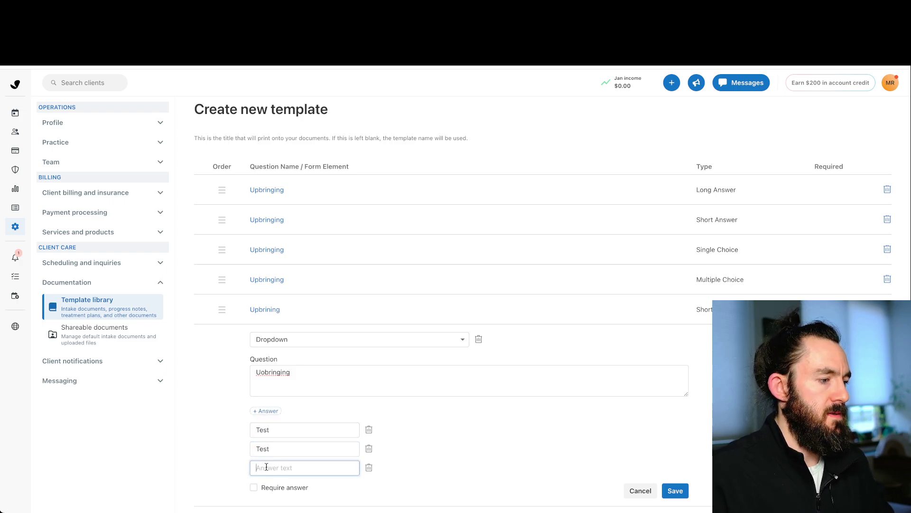
text(Test)
click(474, 440)
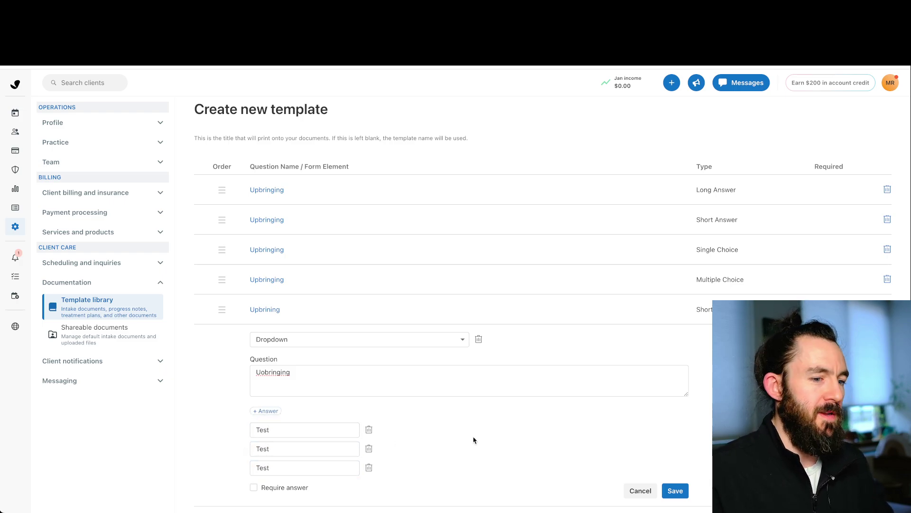
click(679, 491)
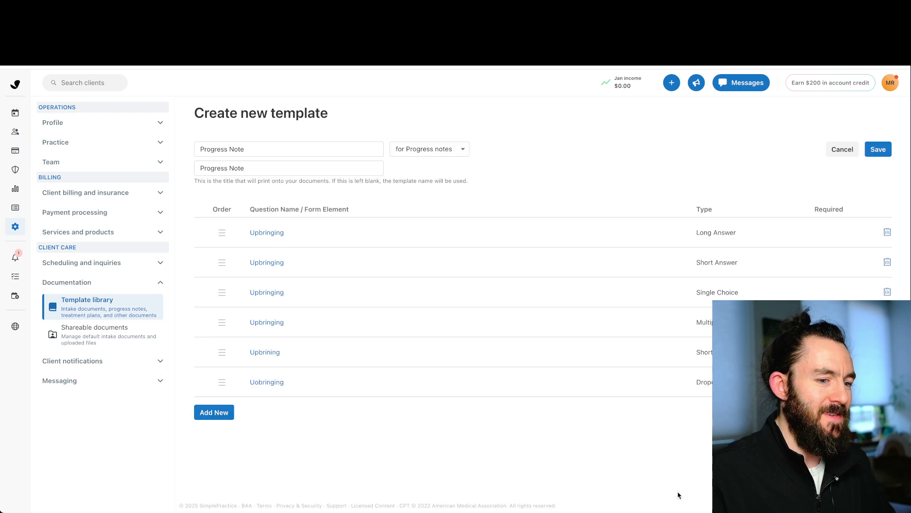
- Add a 'Due Date' Date Field (Calendar) question to the template
click(209, 412)
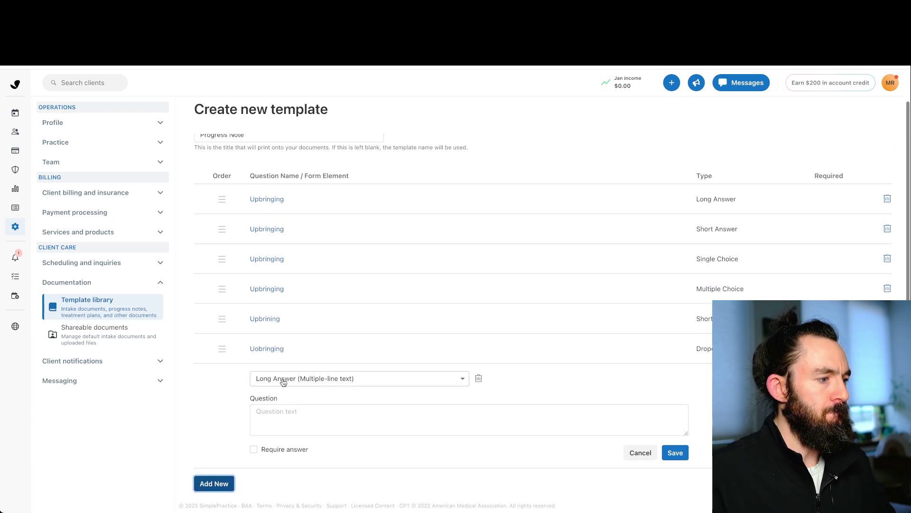
click(280, 379)
click(266, 445)
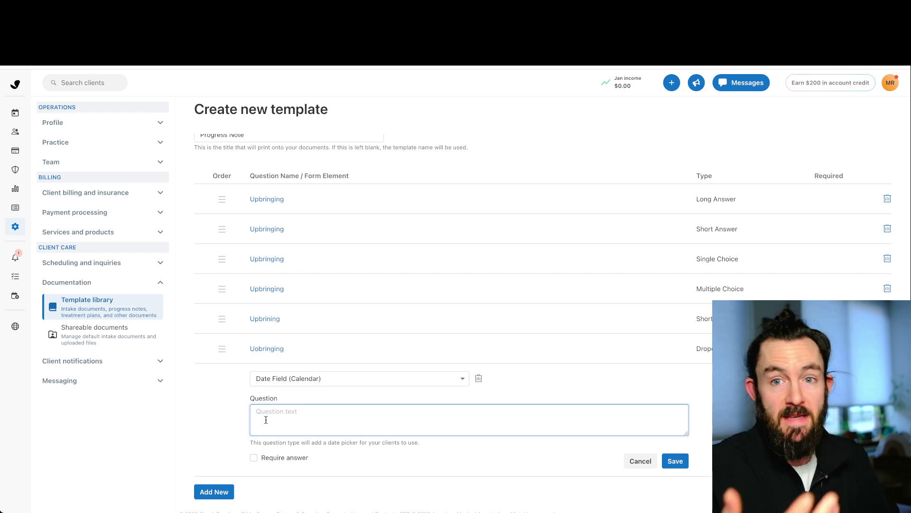
text(Due Date)
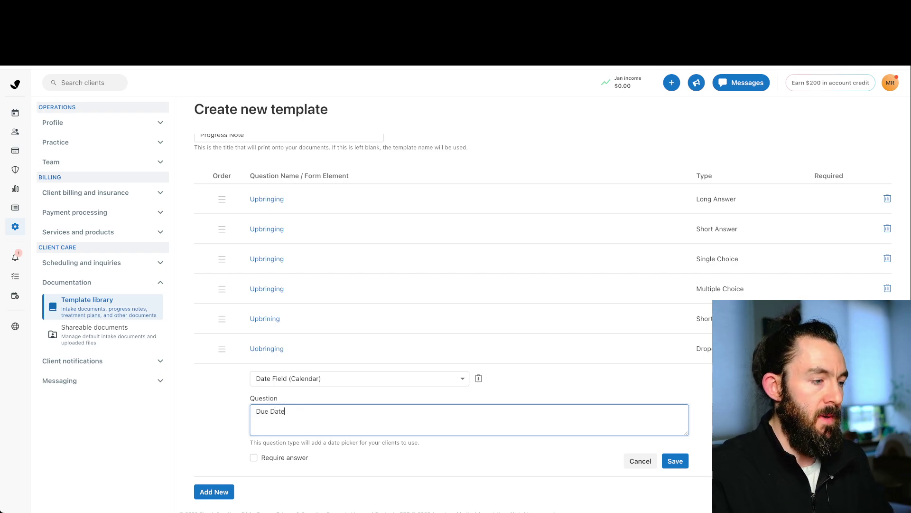
click(680, 461)
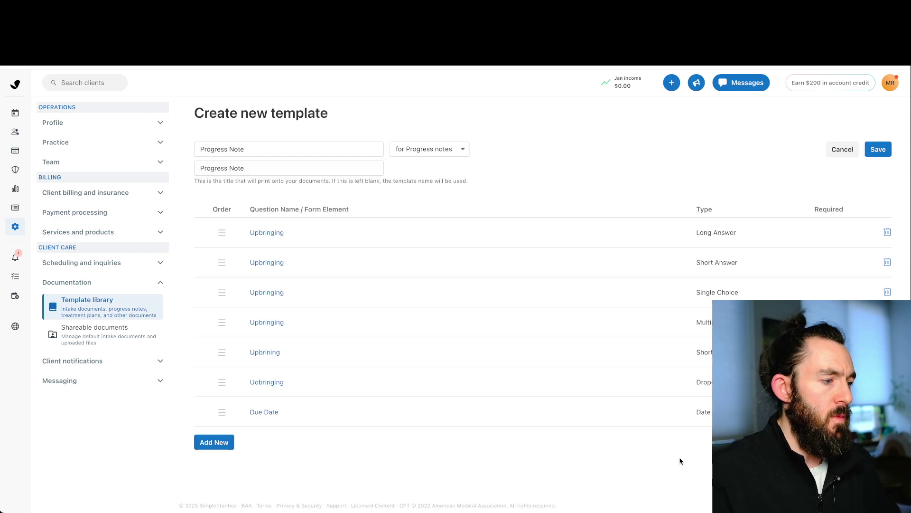
click(214, 442)
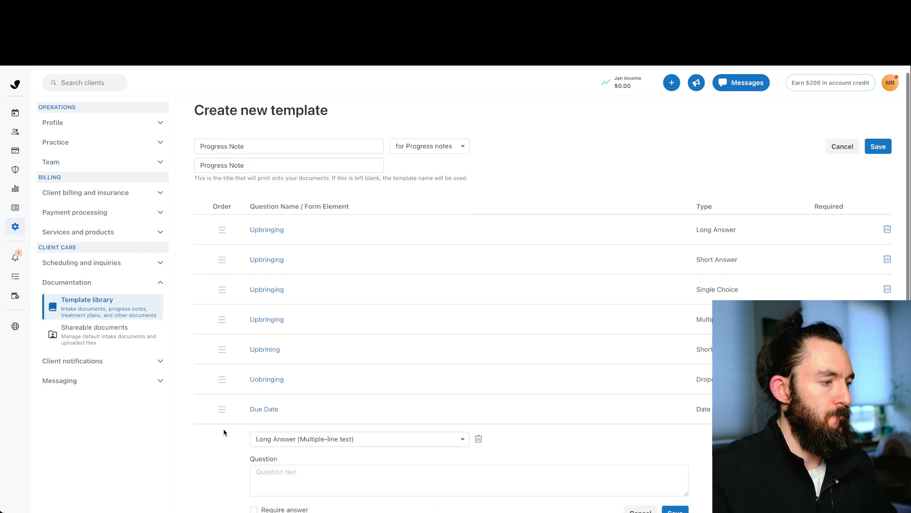
- Add Paragraph Text 'DOnt forget to ask about mental status history' and move it to second place
scroll(256, 417, down, 2)
click(274, 379)
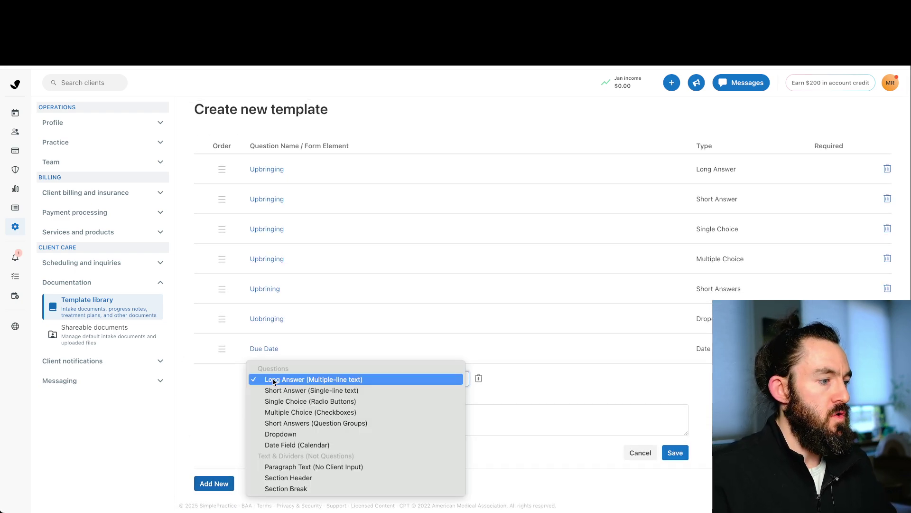
click(291, 467)
click(279, 422)
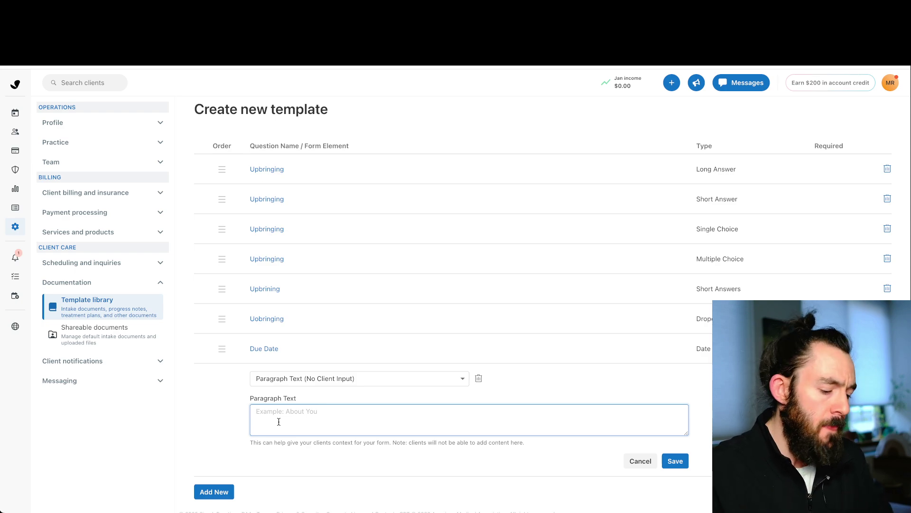
text(DOnt forget to)
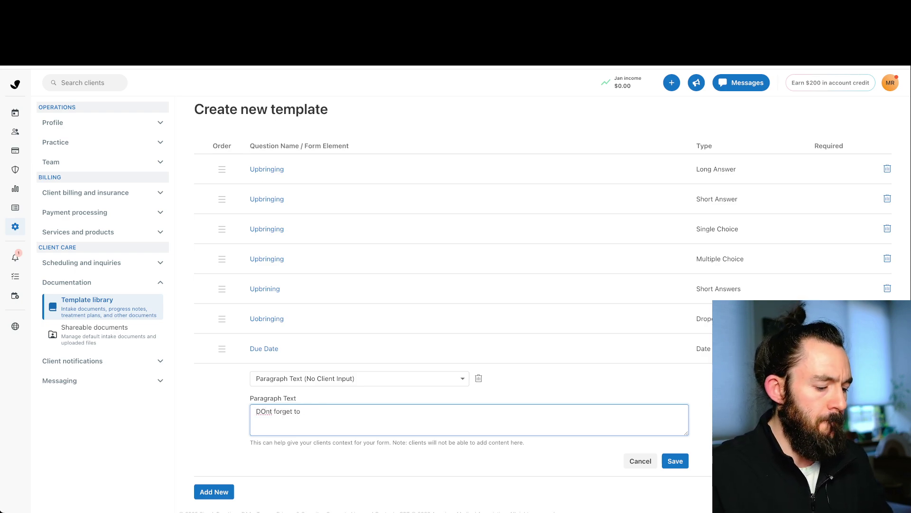
key(BackSpace)
key(BackSpace)
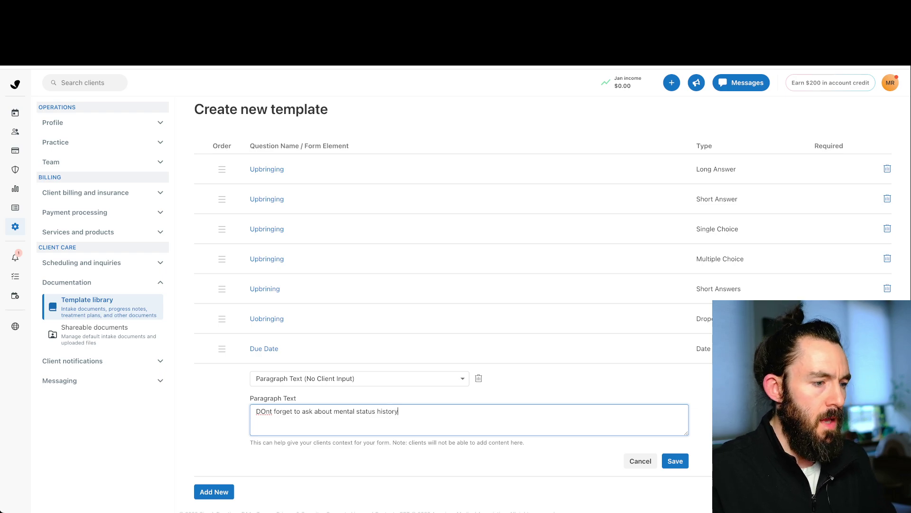
click(674, 459)
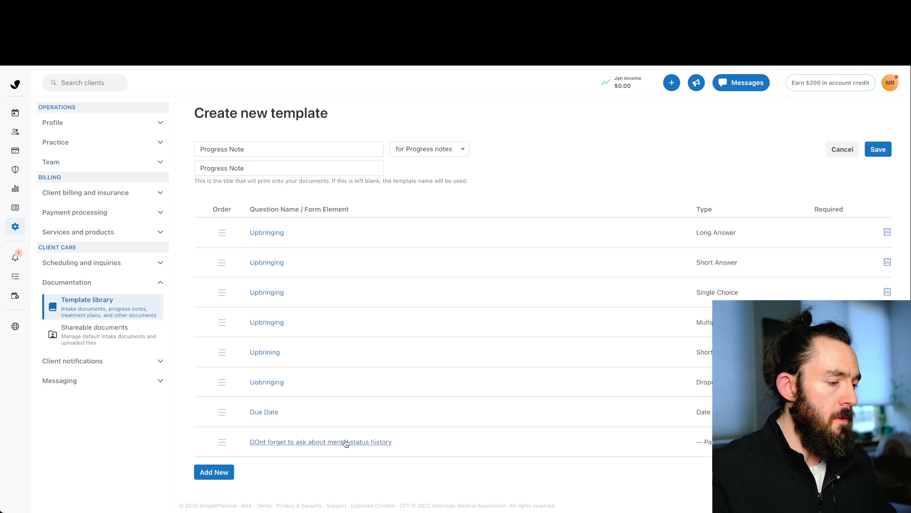
drag(222, 441, 254, 254)
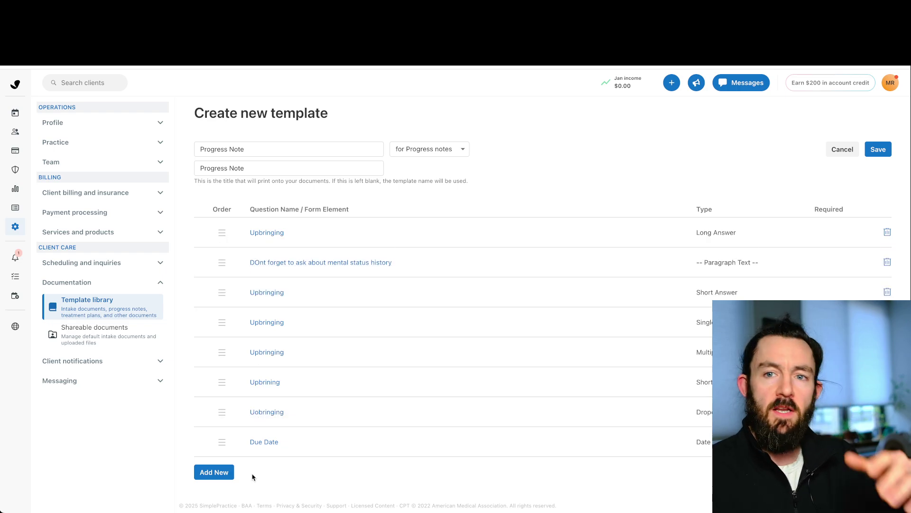
- Add a 'Social' Section Header and drag it to the top of the template
click(222, 471)
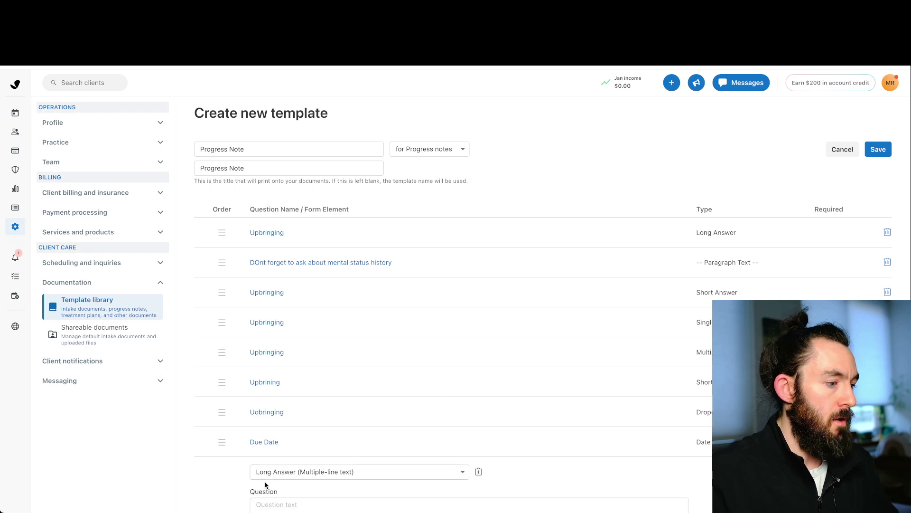
click(269, 382)
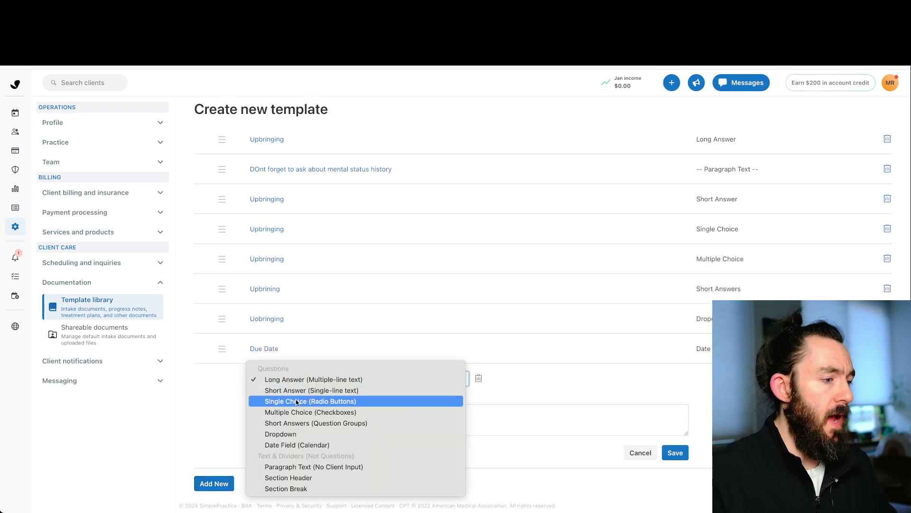
click(296, 477)
click(288, 420)
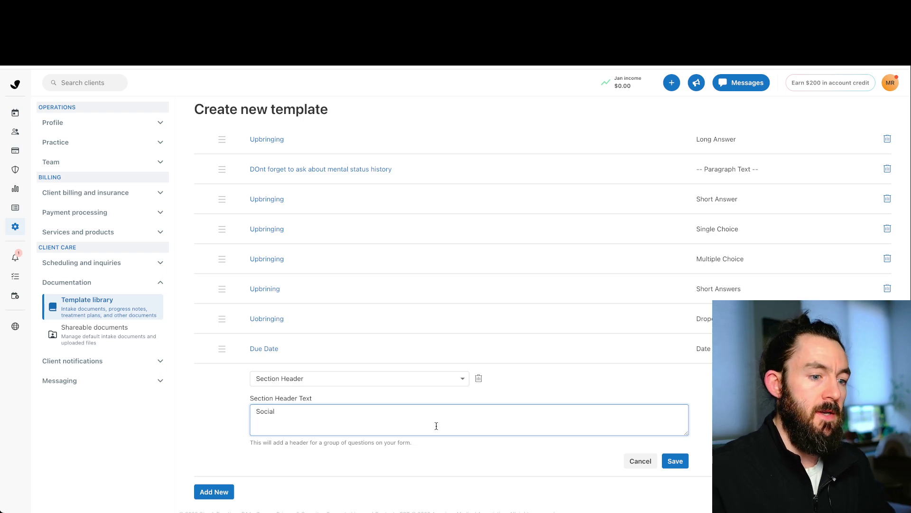
click(685, 458)
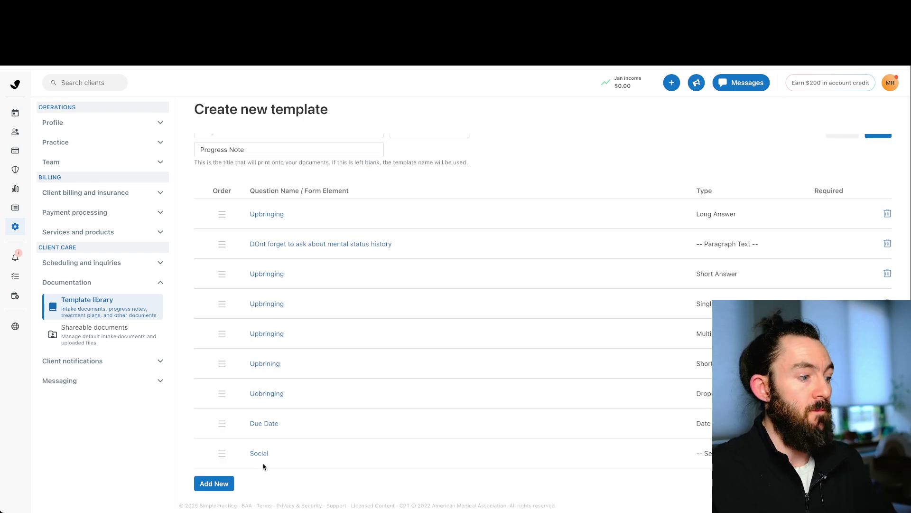
drag(223, 456, 238, 214)
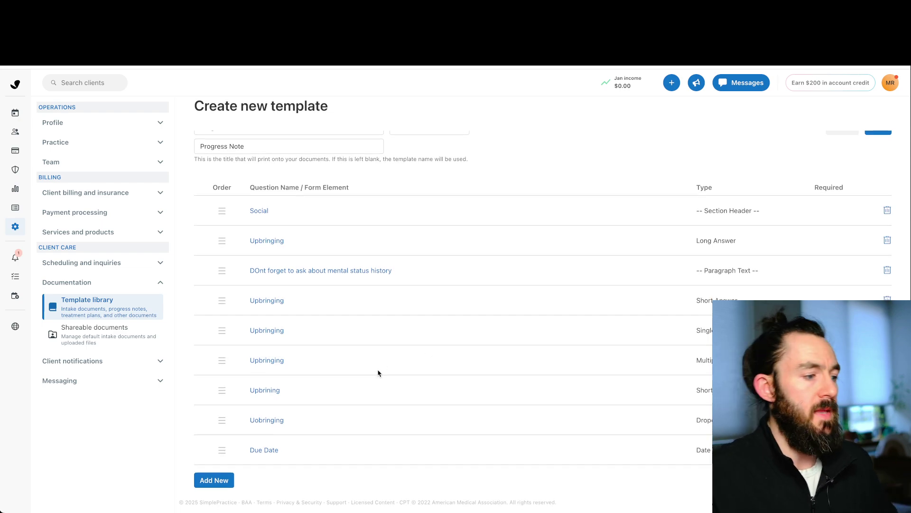
- Add a Section Break and place it just below the mental status reminder
click(207, 483)
scroll(285, 479, down, 3)
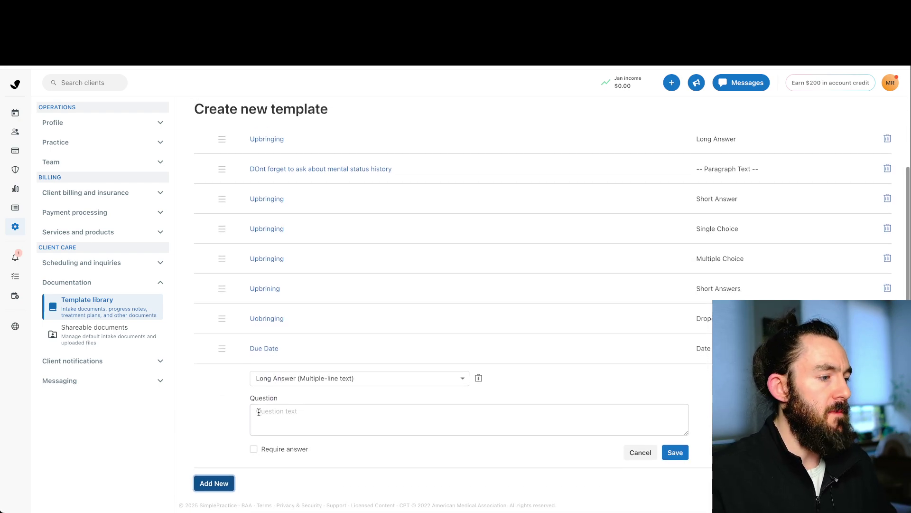
click(332, 378)
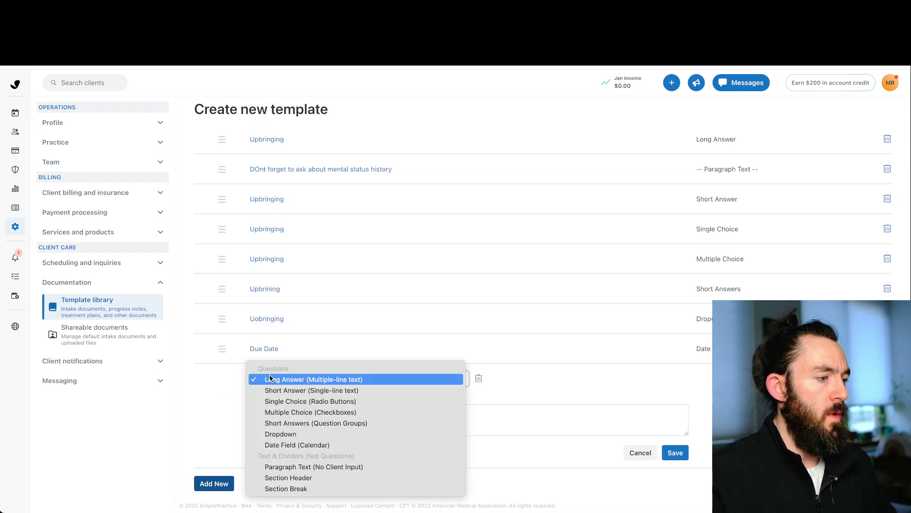
click(303, 489)
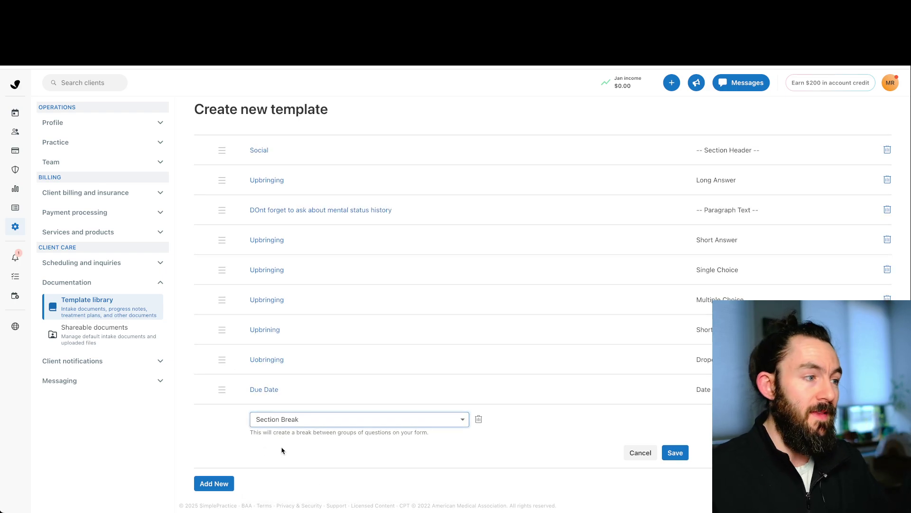
click(670, 453)
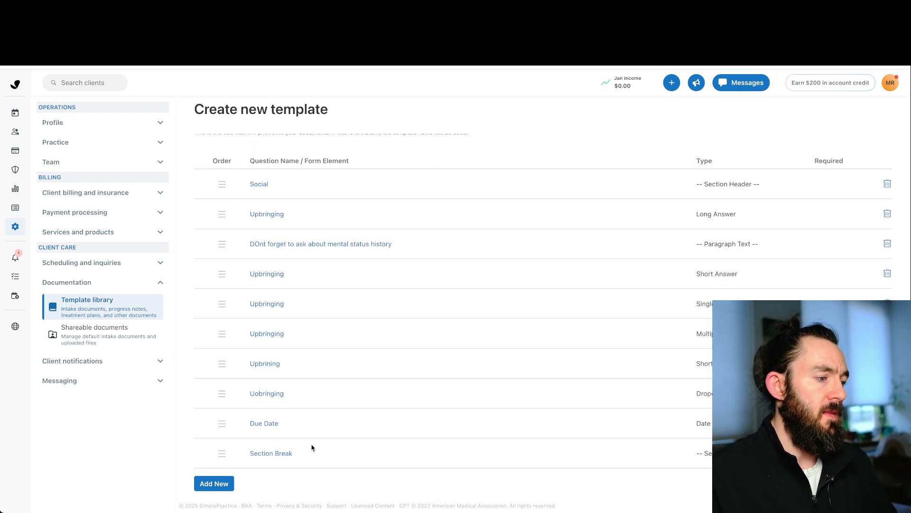
drag(223, 452, 270, 285)
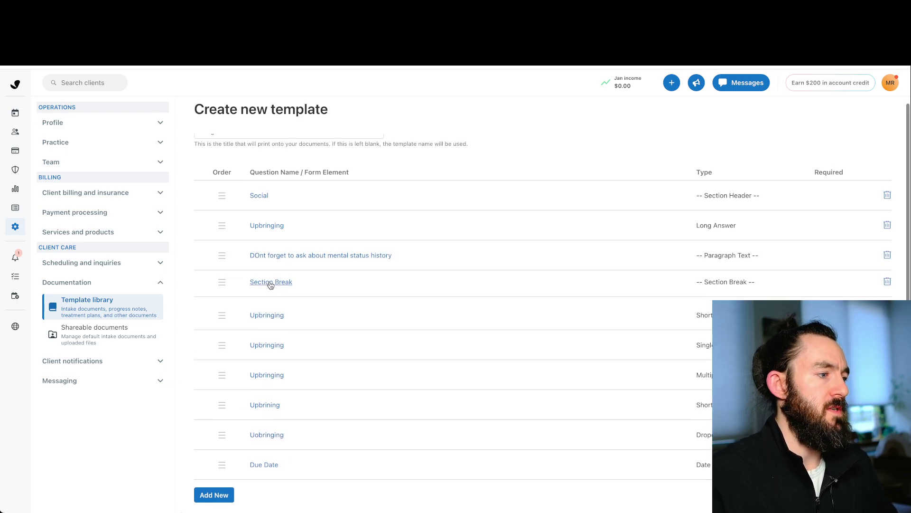
scroll(627, 334, down, 1)
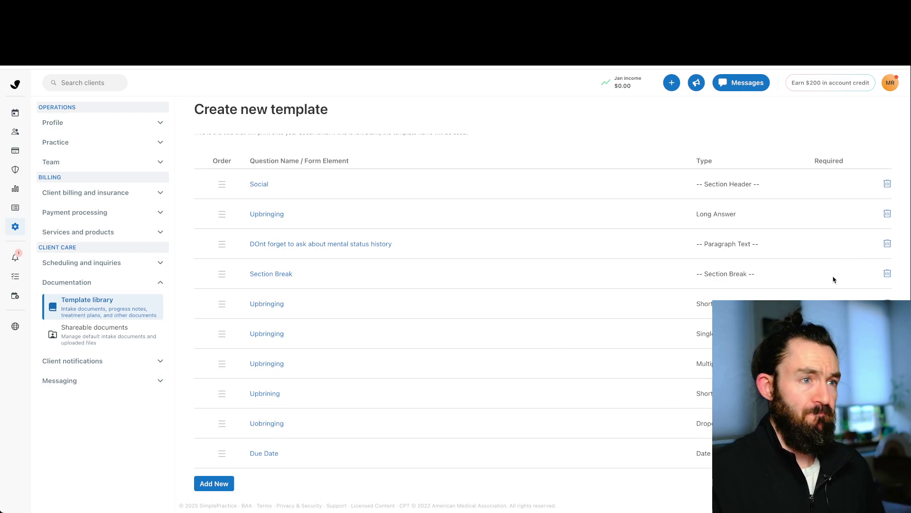
scroll(834, 280, up, 2)
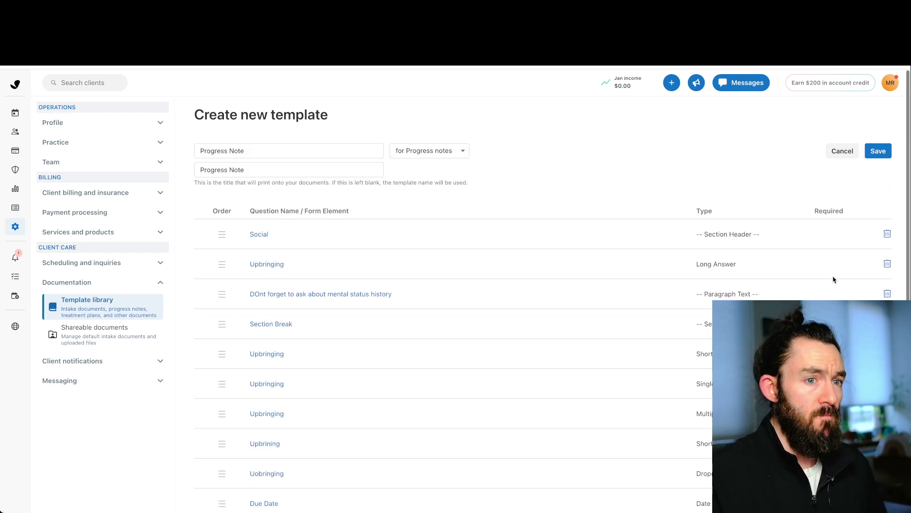
- Save the Progress Note template and scroll the Template library down to the progress note templates
click(879, 150)
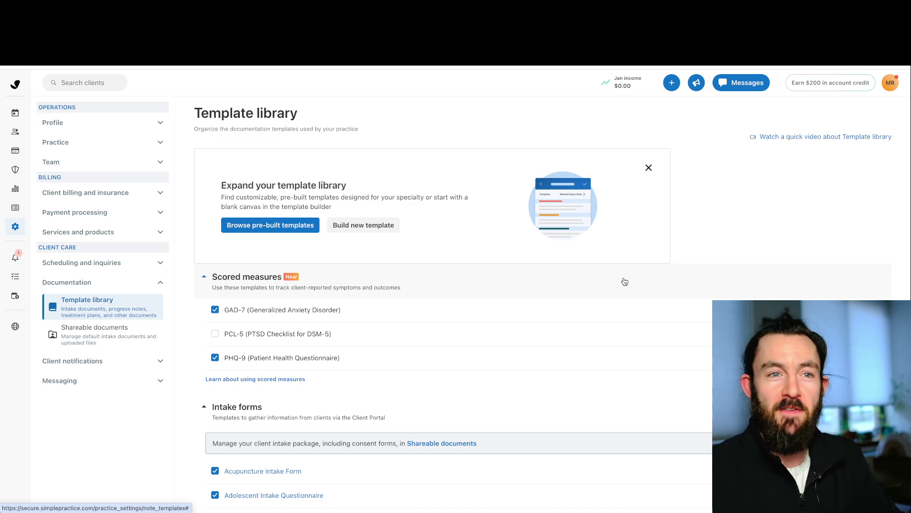
scroll(408, 281, down, 6)
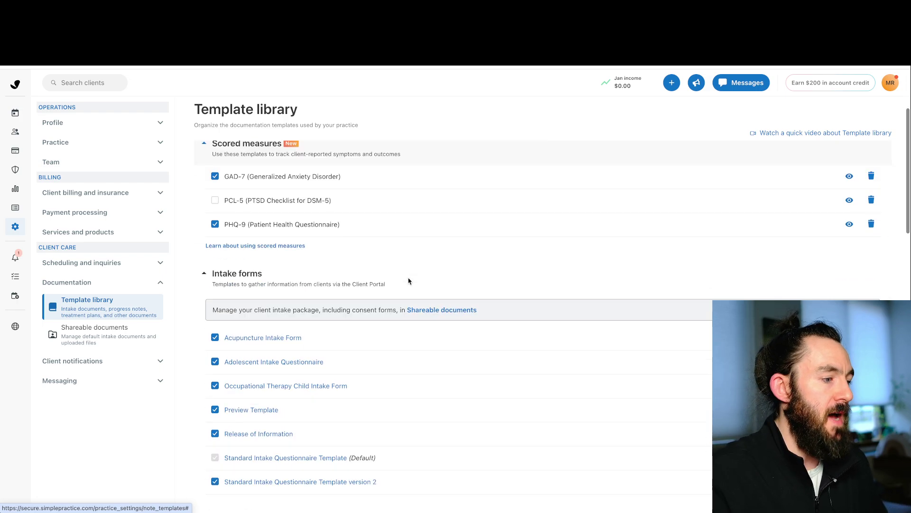
scroll(409, 281, down, 3)
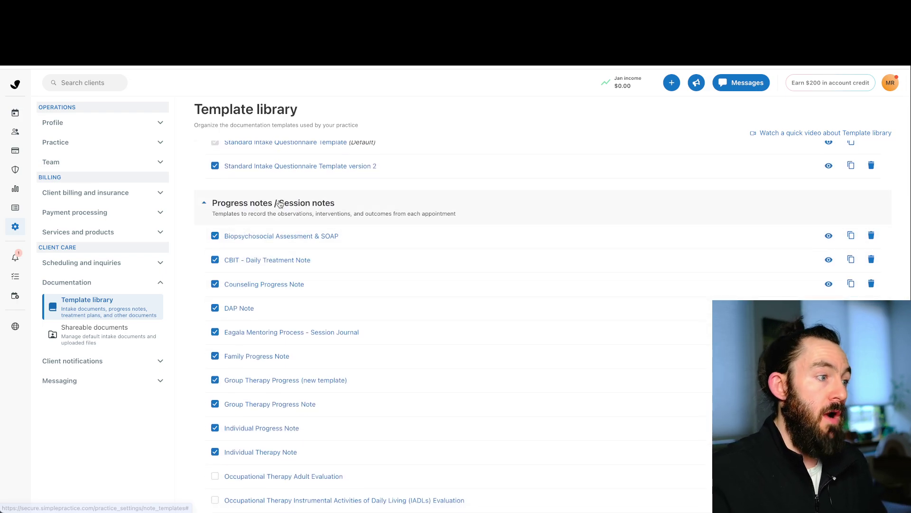
scroll(354, 348, down, 4)
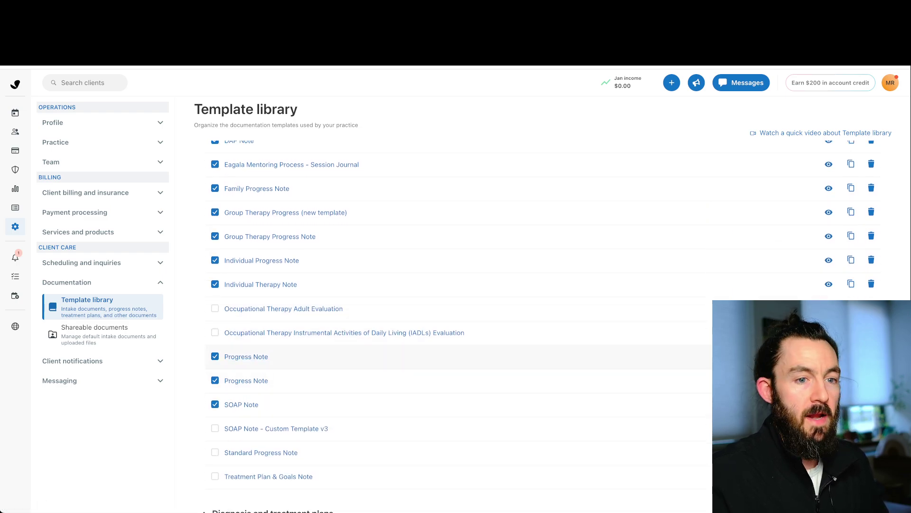
scroll(455, 308, down, 1)
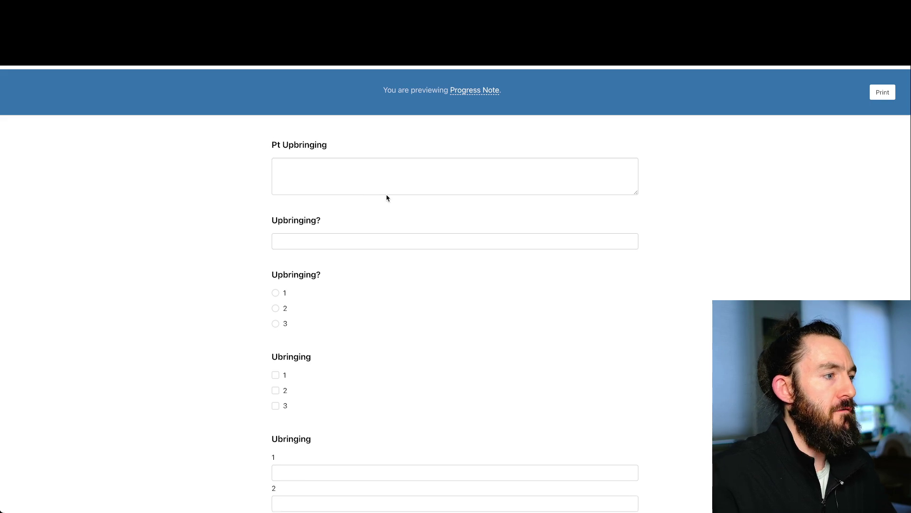
scroll(386, 197, down, 5)
scroll(386, 197, up, 5)
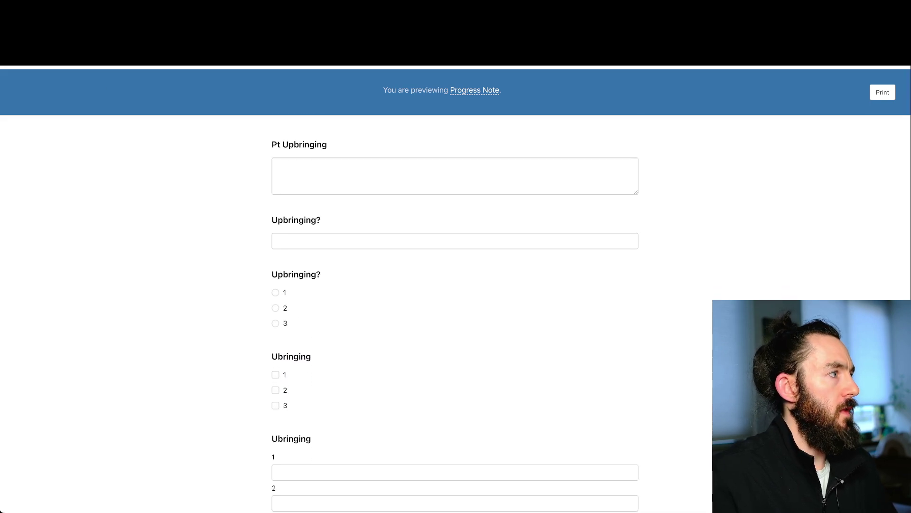
key(super+w)
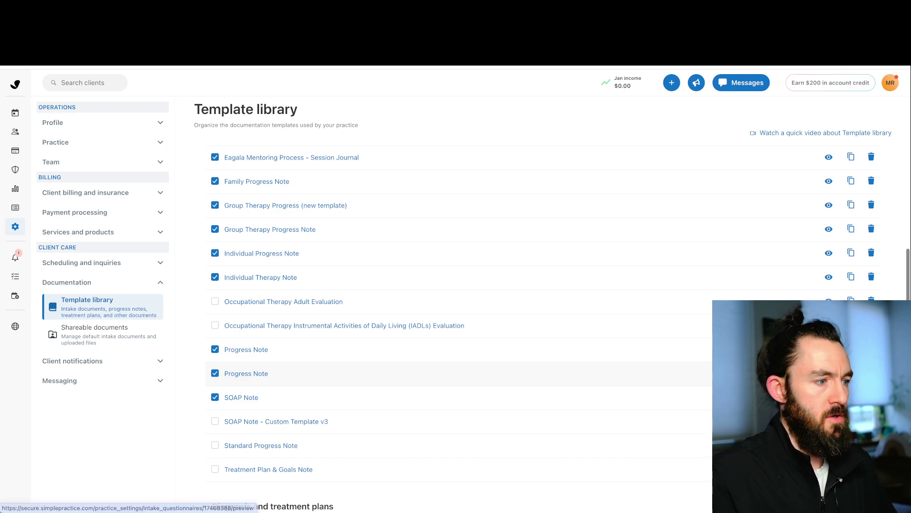
- Preview the second Progress Note template and try its Social and Upbringing answer boxes
click(828, 372)
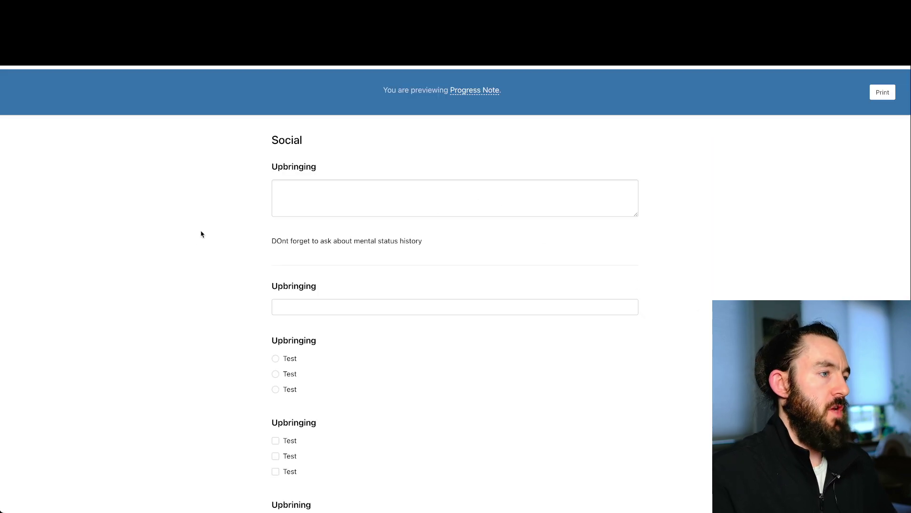
drag(321, 141, 245, 143)
click(246, 143)
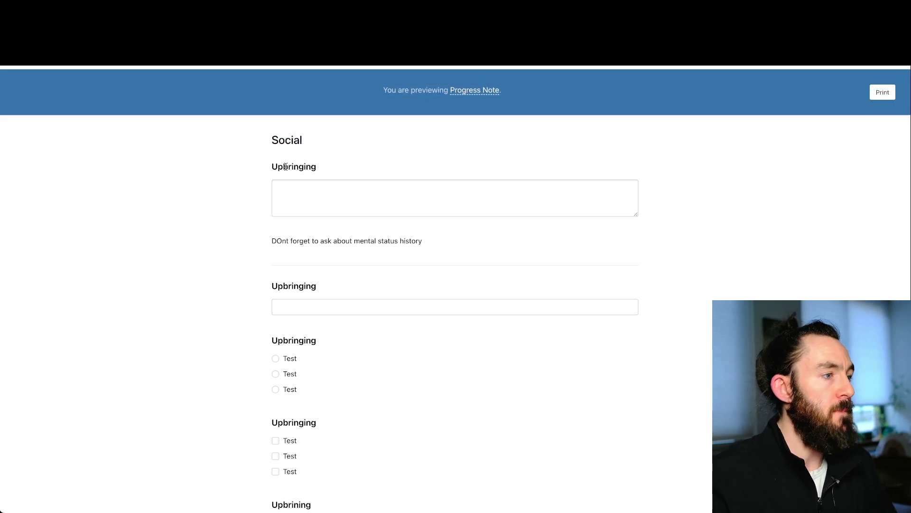
click(299, 201)
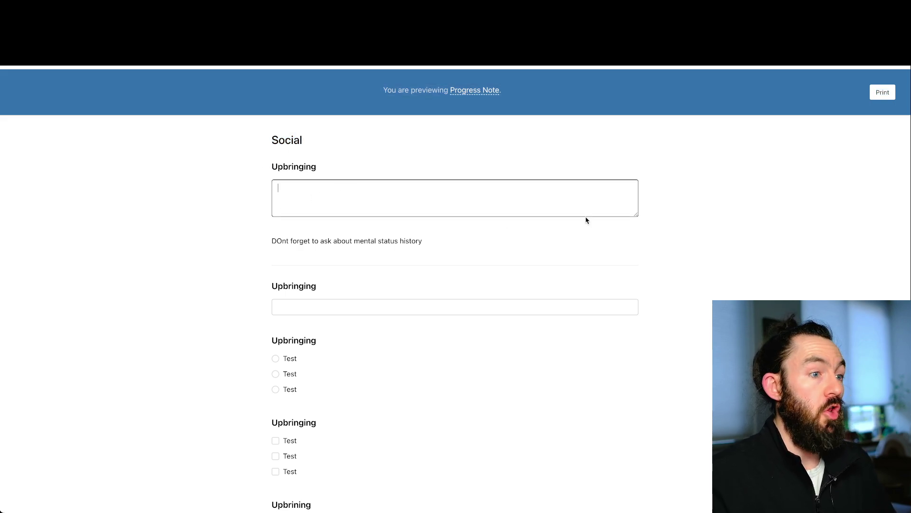
scroll(522, 219, down, 1)
click(376, 209)
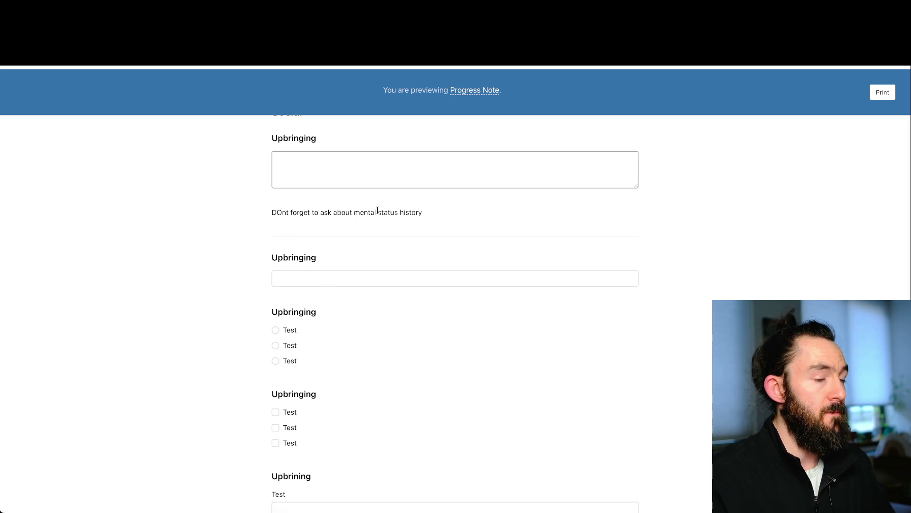
drag(424, 212, 266, 212)
click(325, 212)
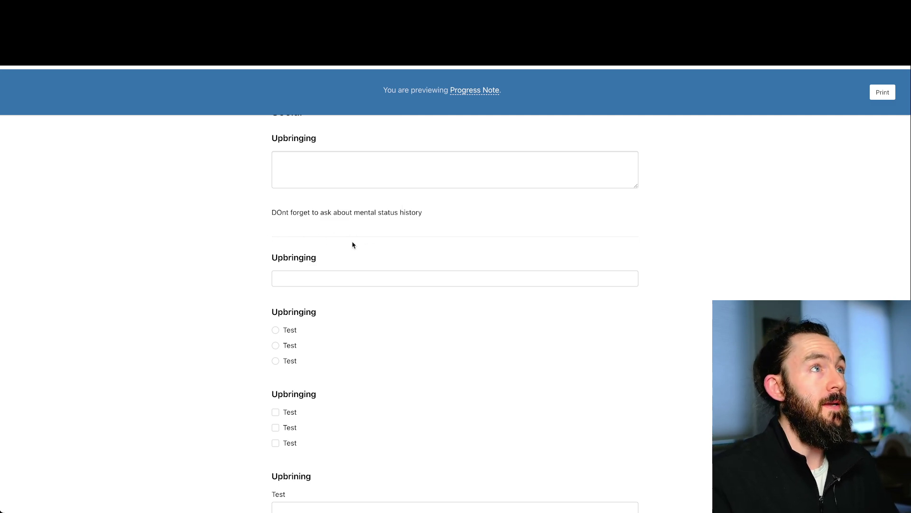
- Select the third 'Test' answer in the single-choice Upbringing question to reveal its detail box
scroll(236, 232, down, 1)
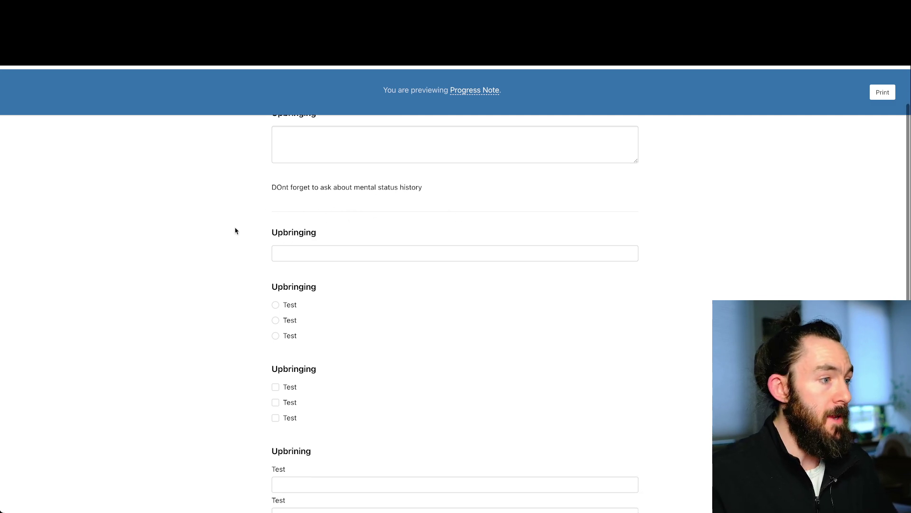
click(328, 254)
scroll(216, 261, up, 2)
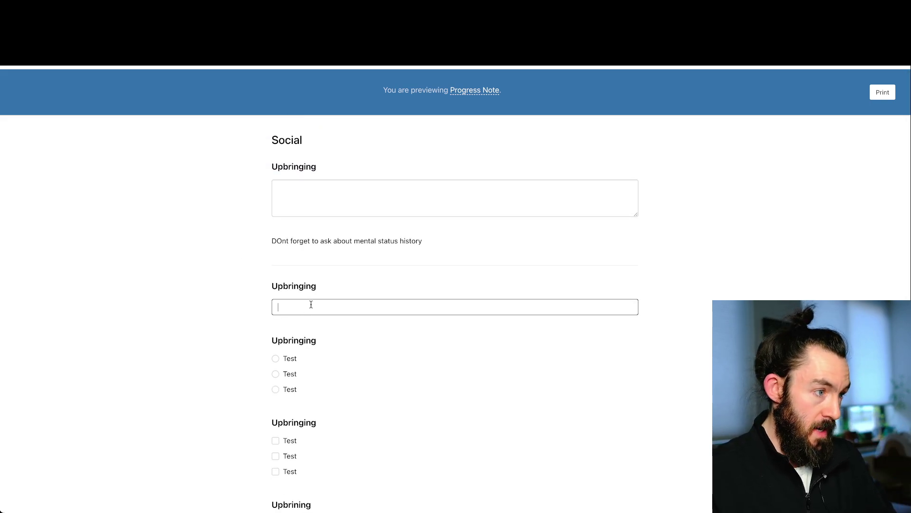
scroll(311, 304, down, 3)
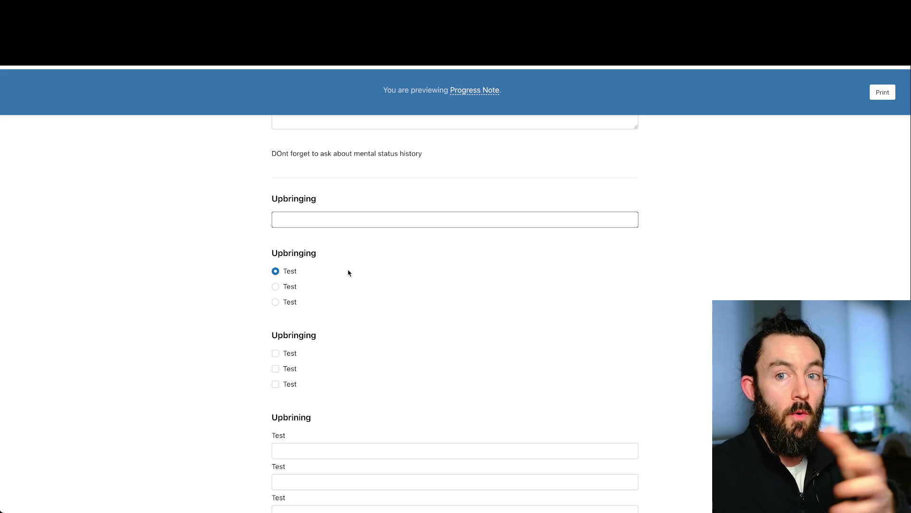
click(276, 287)
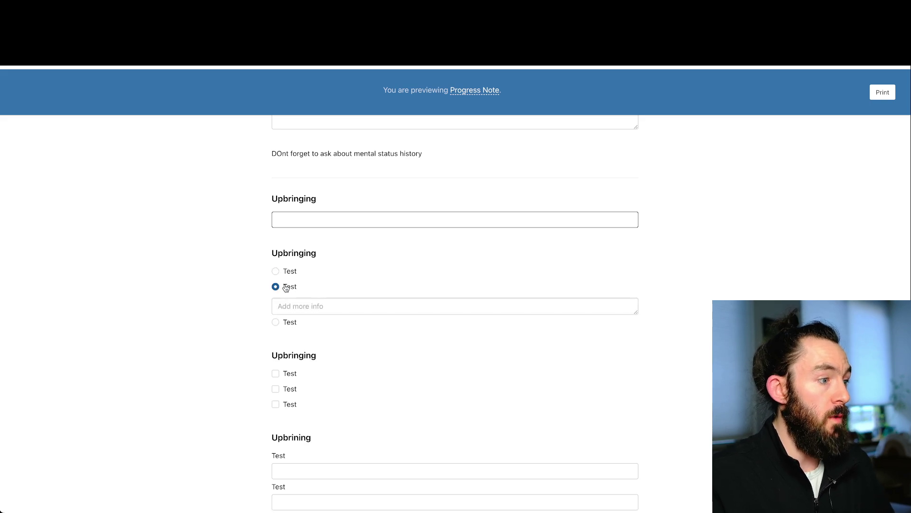
scroll(161, 308, down, 2)
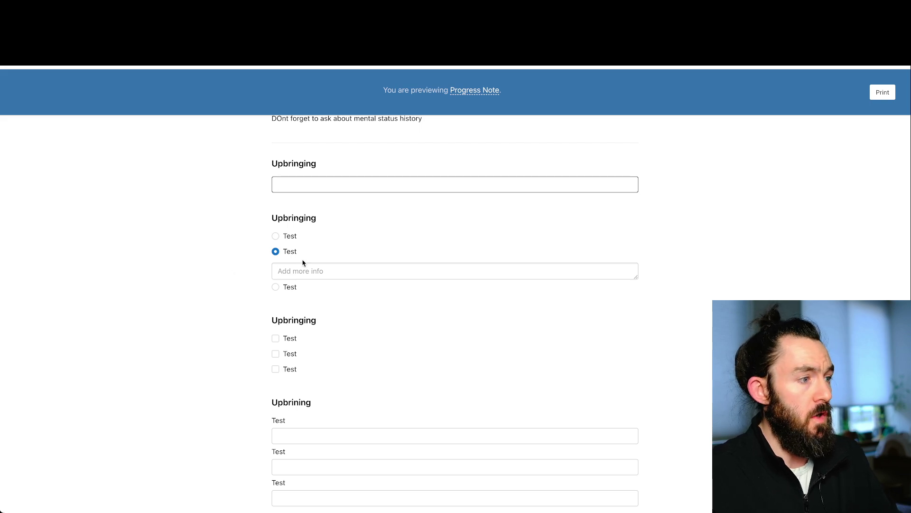
click(293, 271)
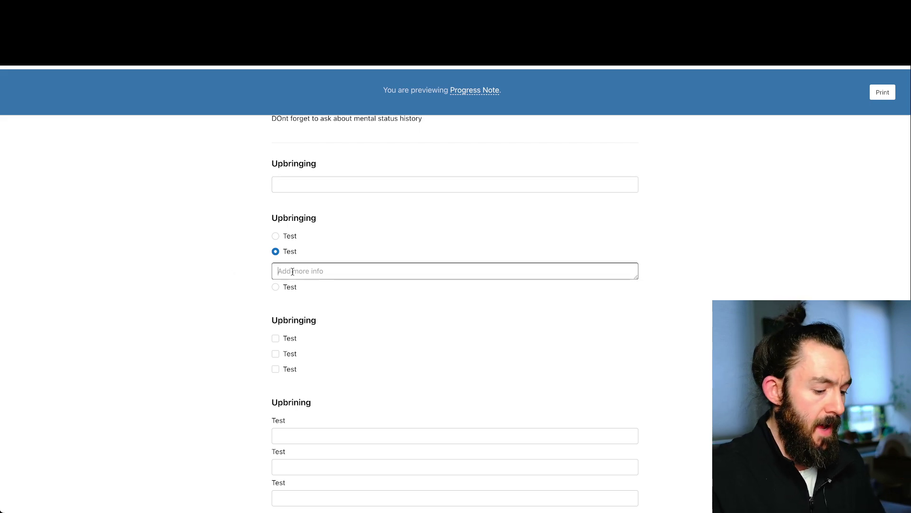
text(more stuff)
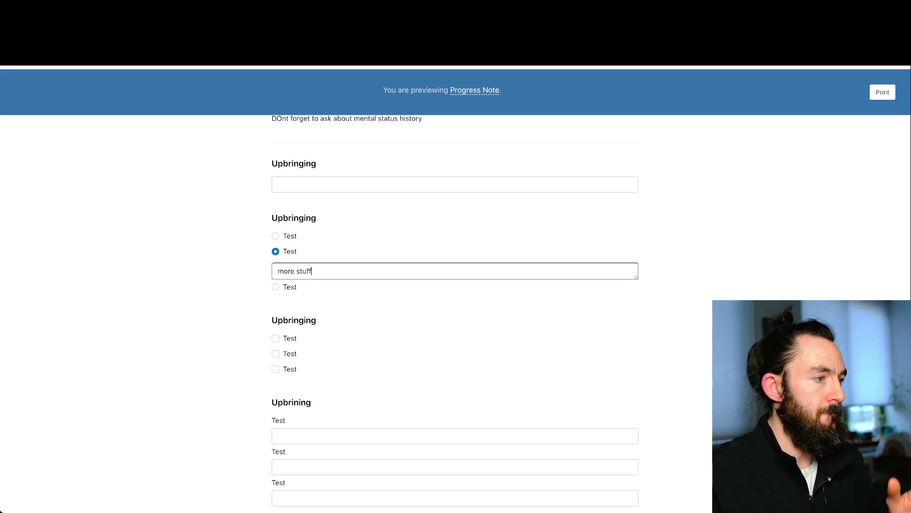
click(275, 287)
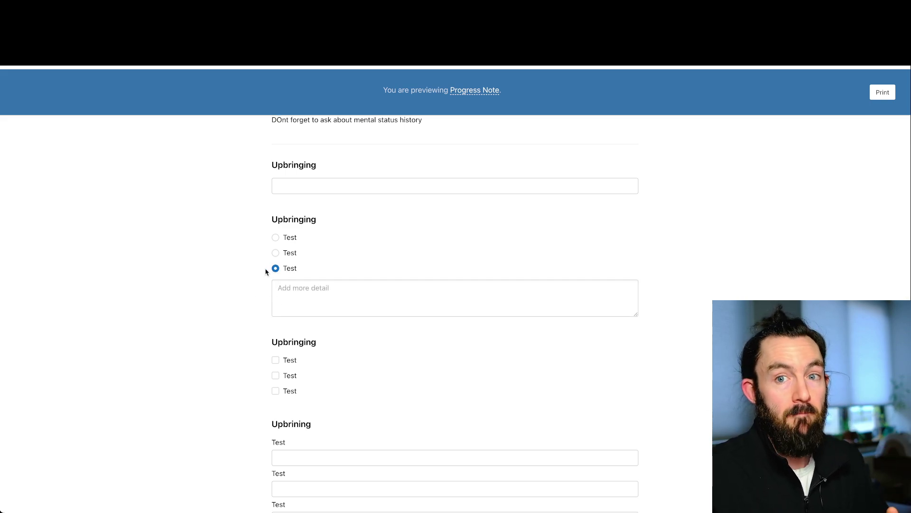
- Set the Upbringing choice to the first 'Test' option and leave the second Test checkbox unchecked
scroll(246, 275, down, 3)
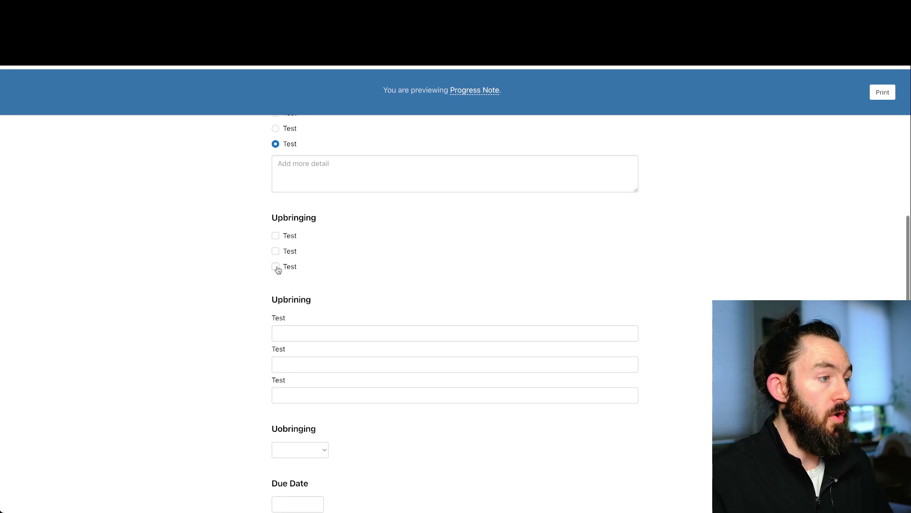
click(275, 250)
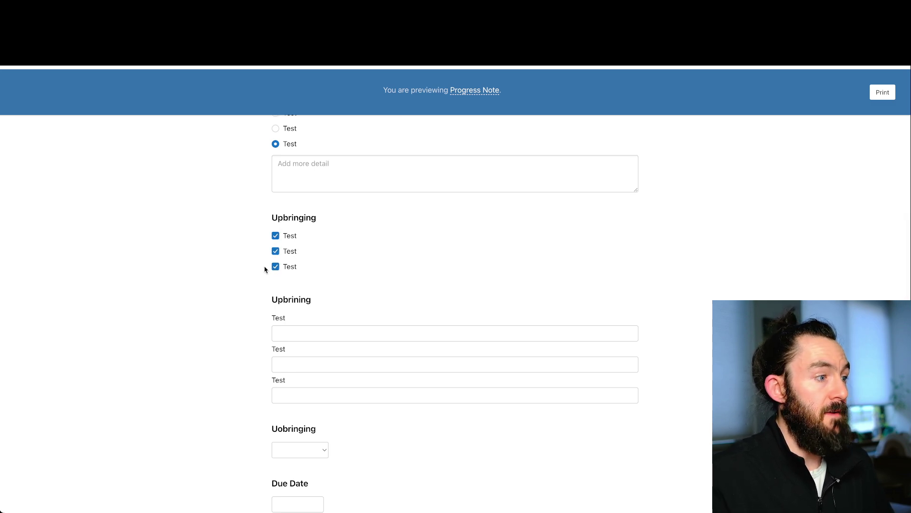
scroll(261, 217, up, 2)
click(276, 157)
click(275, 174)
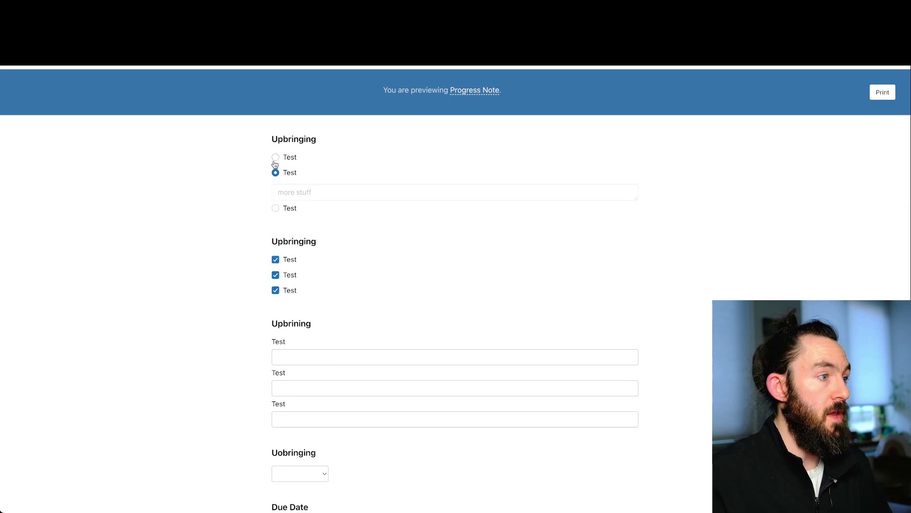
click(275, 159)
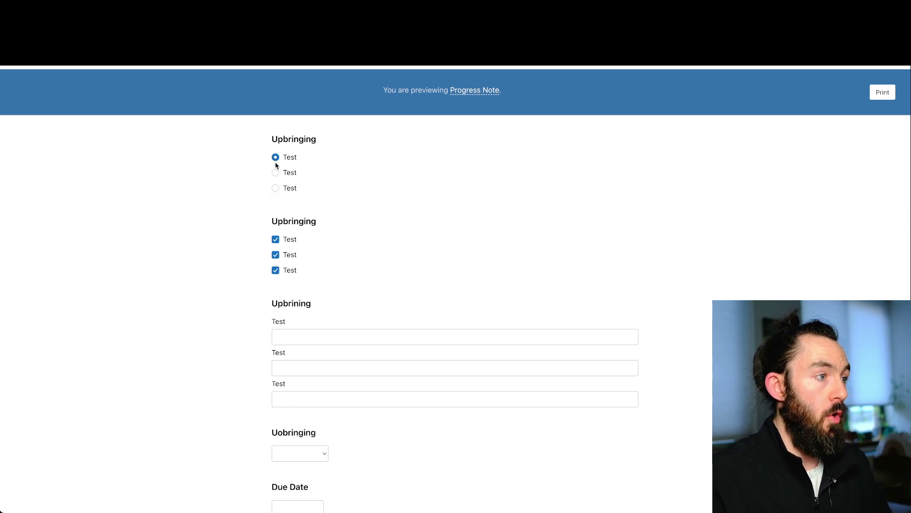
click(276, 255)
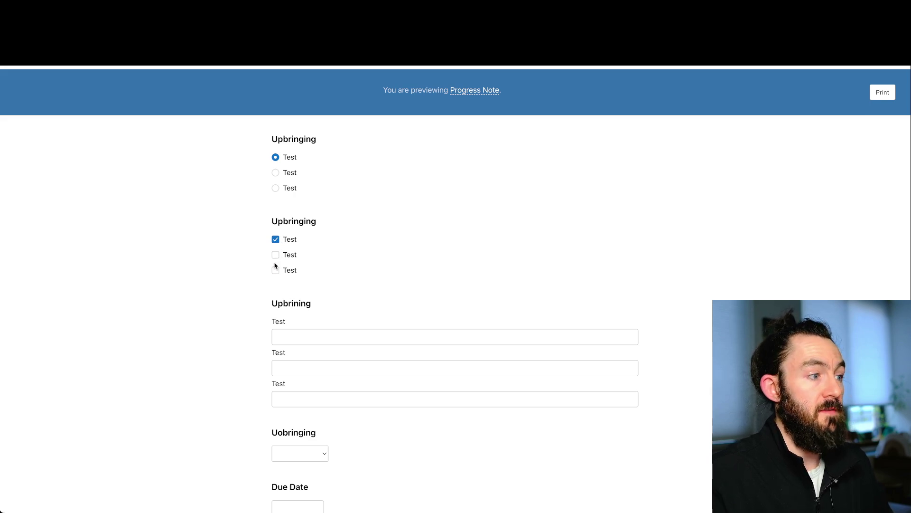
scroll(234, 245, down, 3)
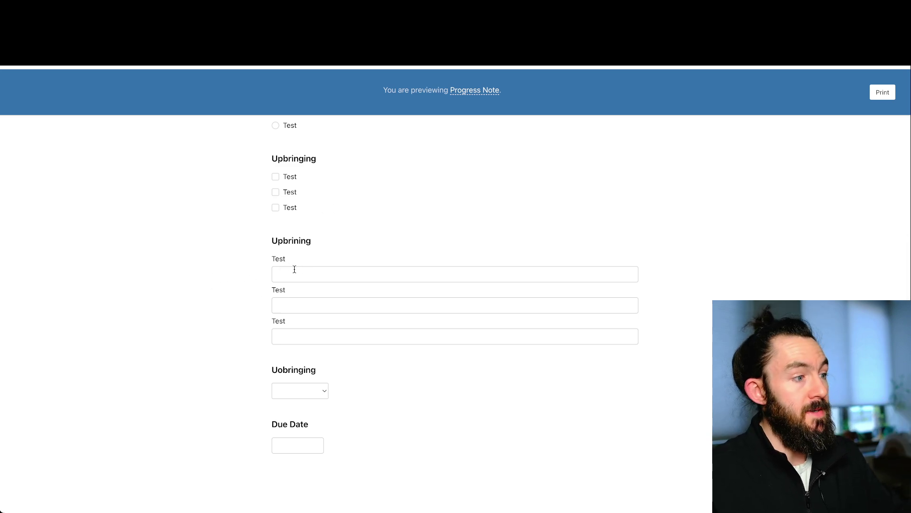
- Fill the second 'Test' text field with the 'Add more info' autofill
click(295, 269)
click(273, 300)
key(Tab)
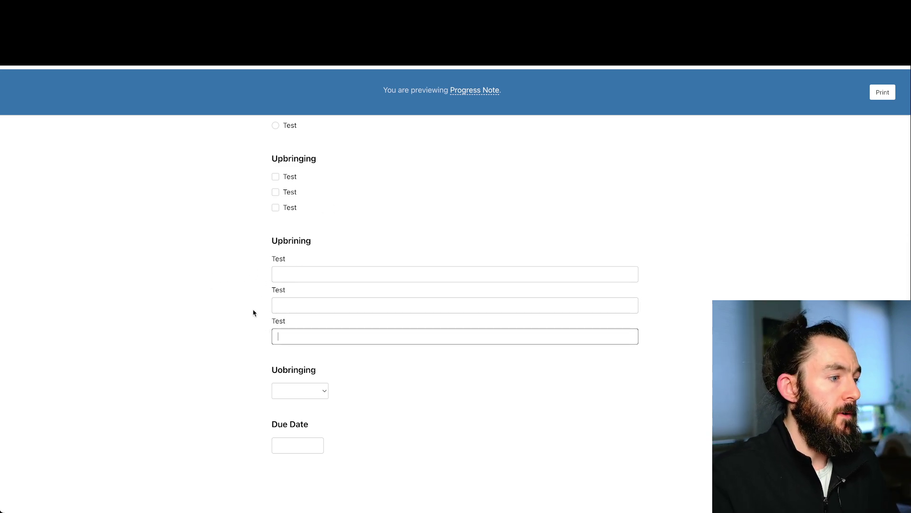
click(242, 273)
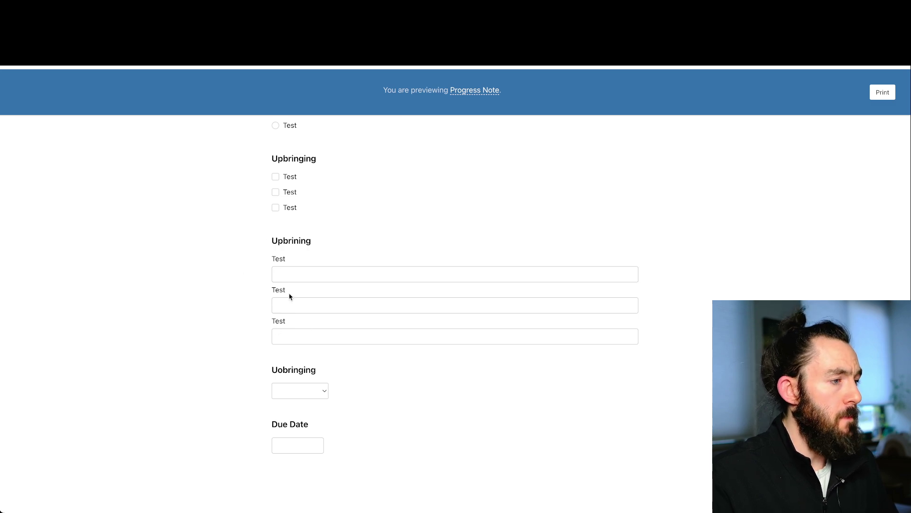
click(277, 299)
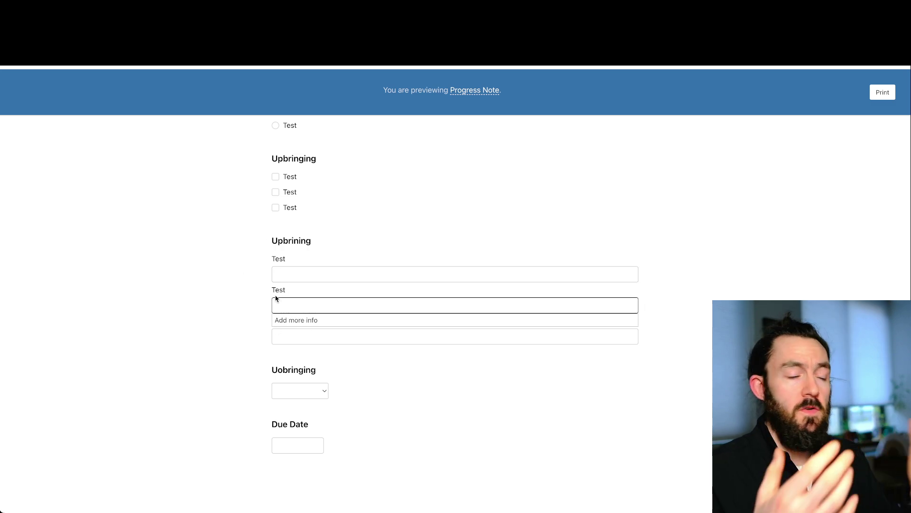
click(294, 320)
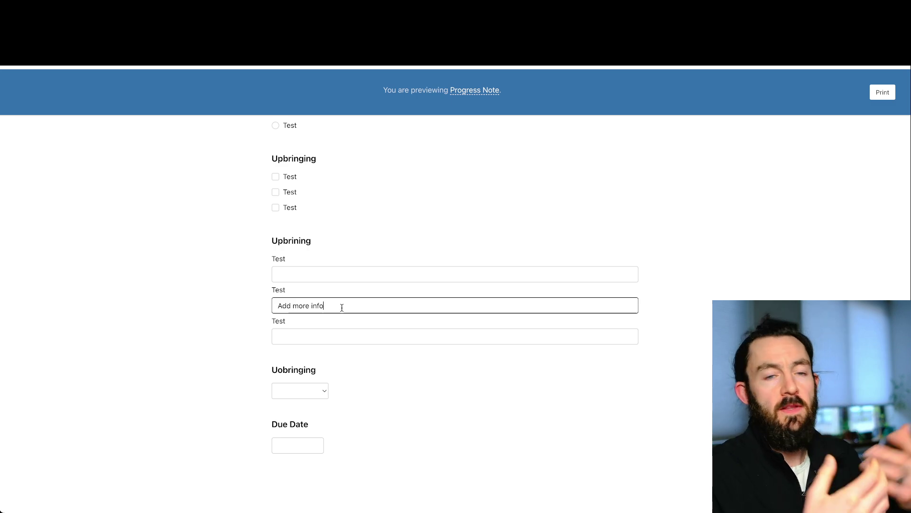
click(261, 301)
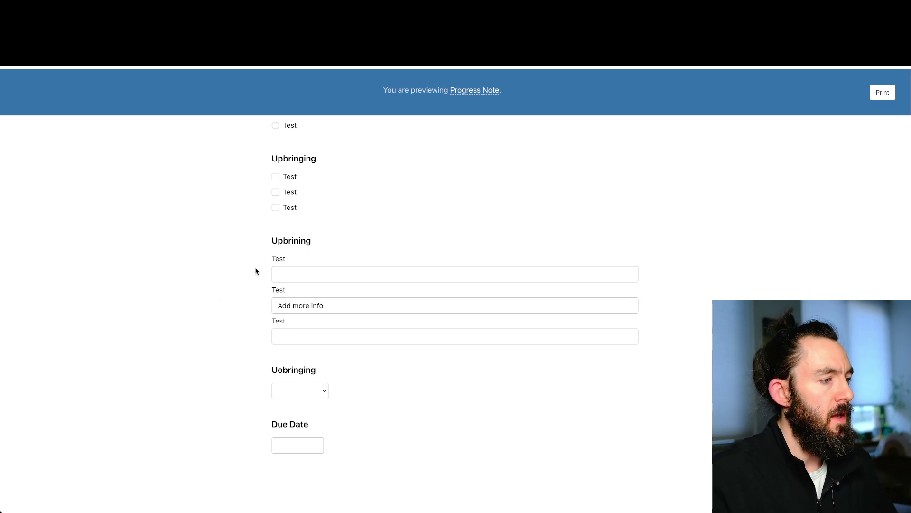
- Open and close the Uobringing dropdown and the Due Date calendar without choosing values
click(317, 391)
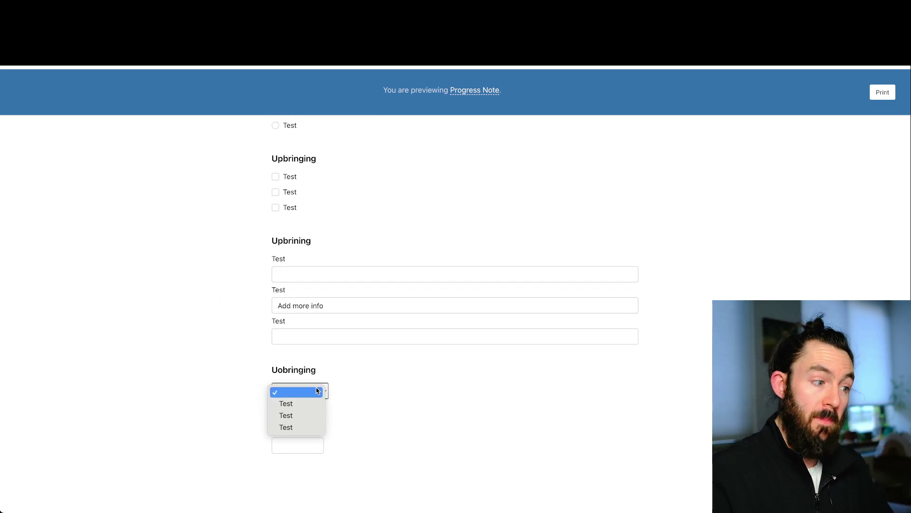
click(189, 378)
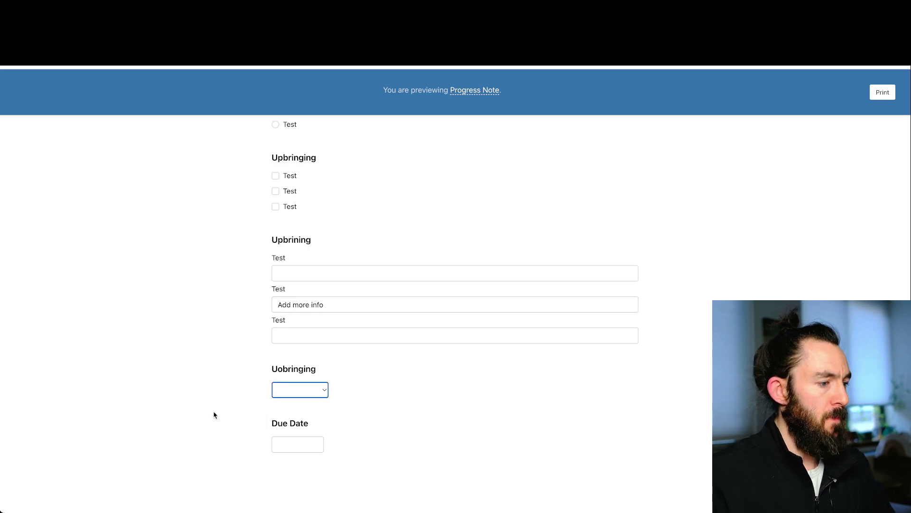
key(Tab)
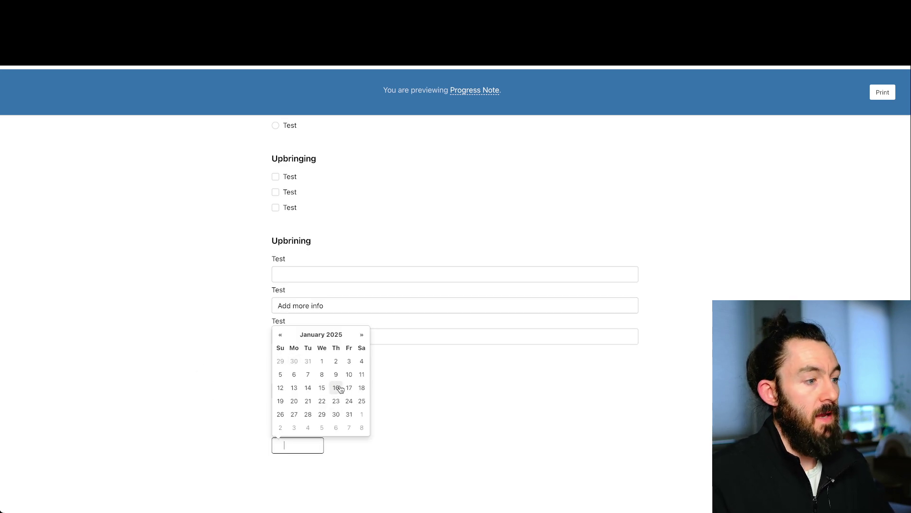
click(503, 403)
scroll(292, 302, up, 6)
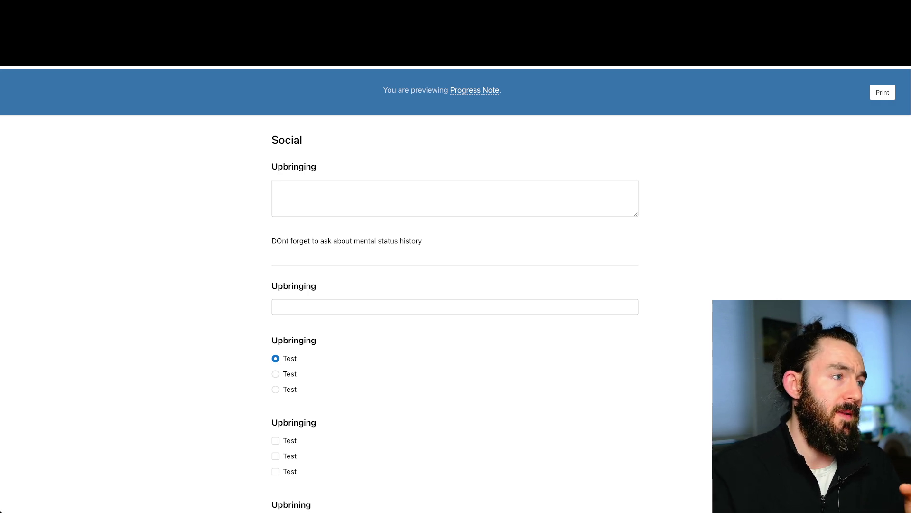
- Close the preview with Ctrl+W to return to the Template library list
key(ctrl+w)
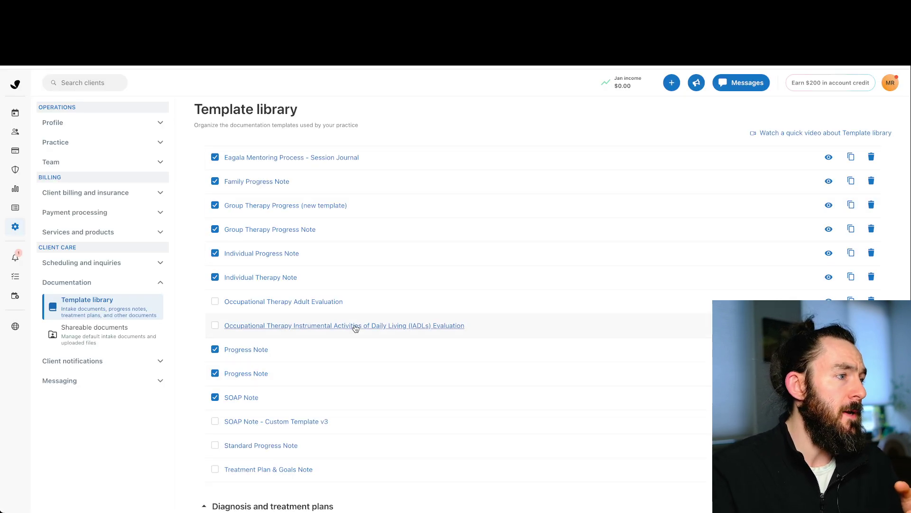
- Open the Jan 13 appointment from the calendar
click(14, 113)
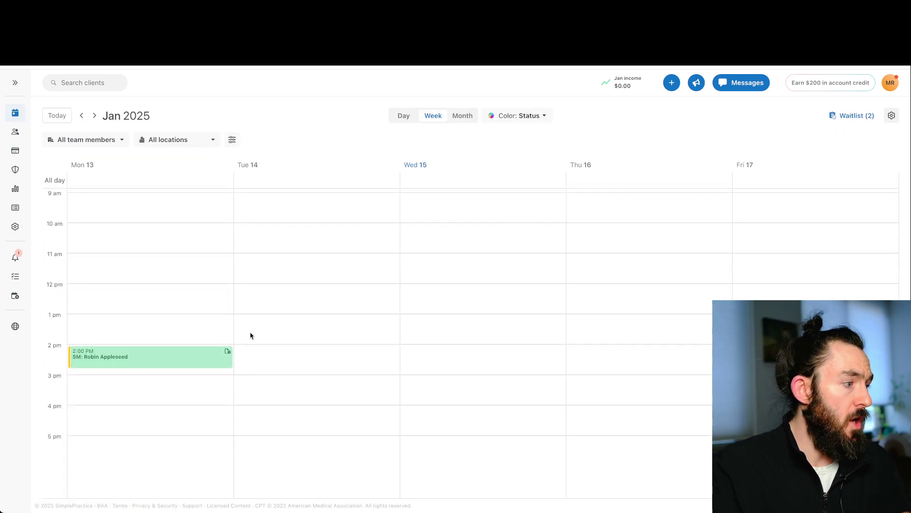
click(101, 358)
scroll(395, 322, down, 2)
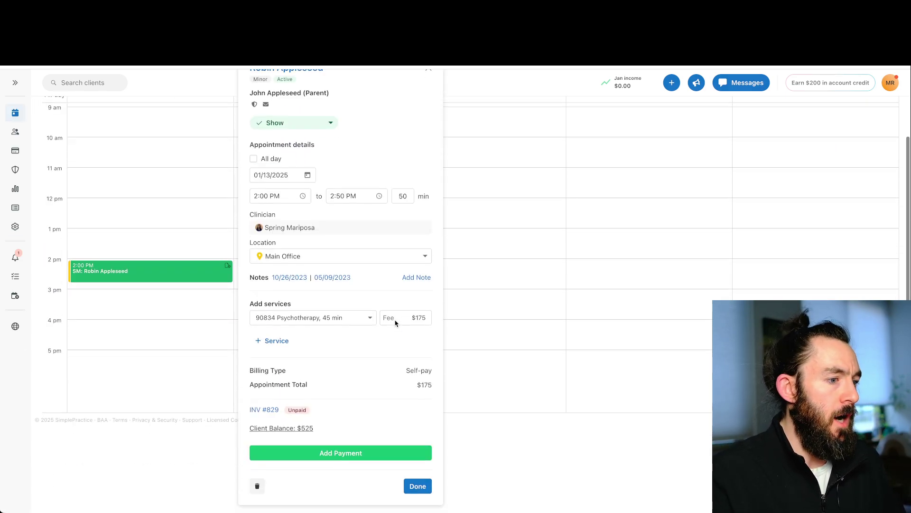
scroll(395, 323, up, 1)
- Add a note to the appointment using the custom Progress Note template
click(416, 284)
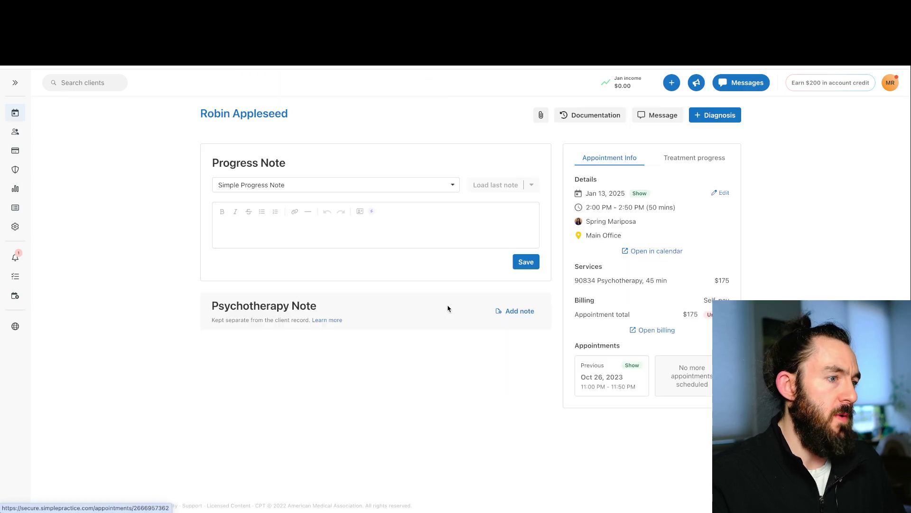
click(365, 190)
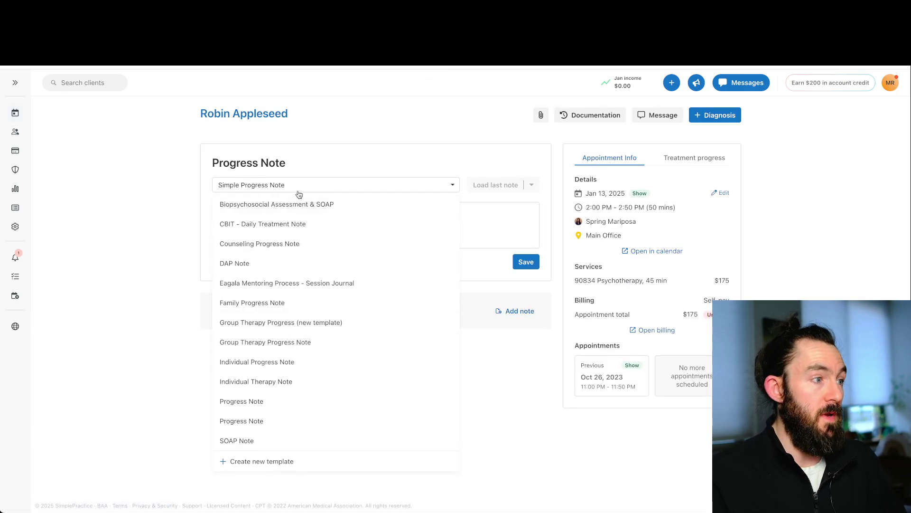
click(220, 420)
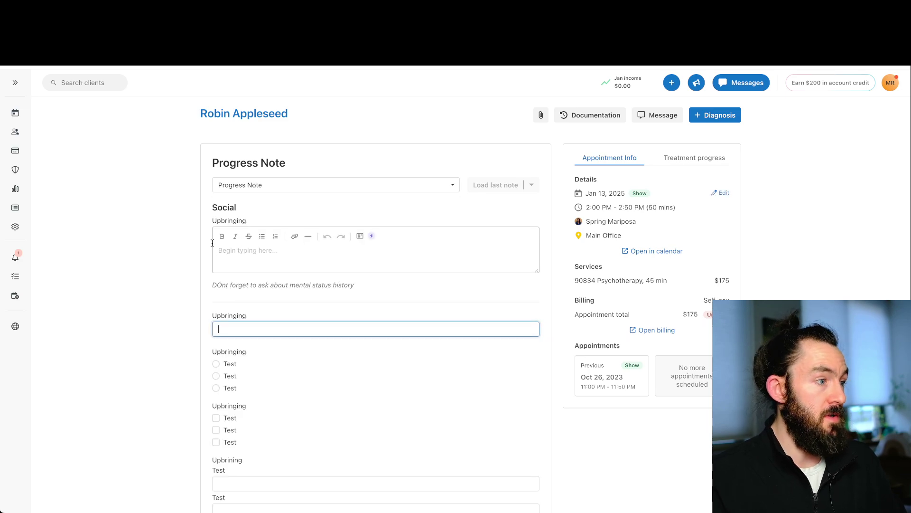
scroll(157, 301, down, 5)
scroll(157, 301, up, 5)
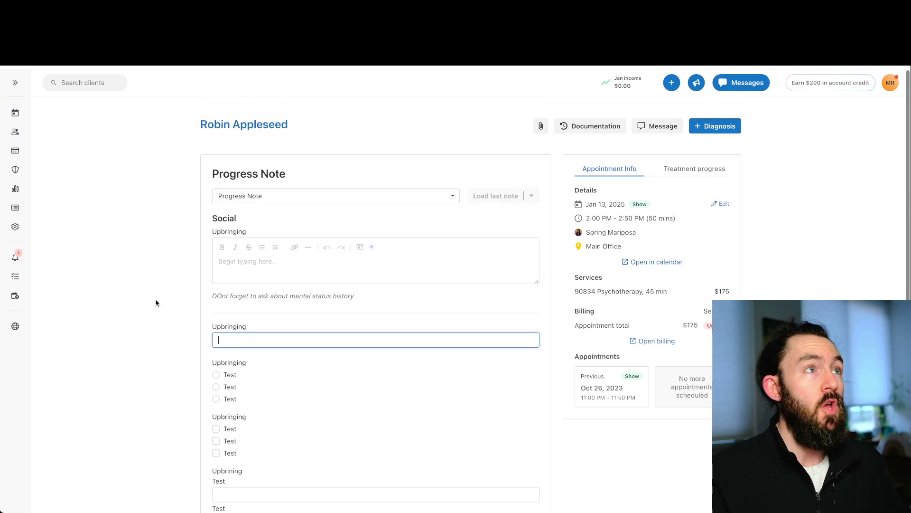